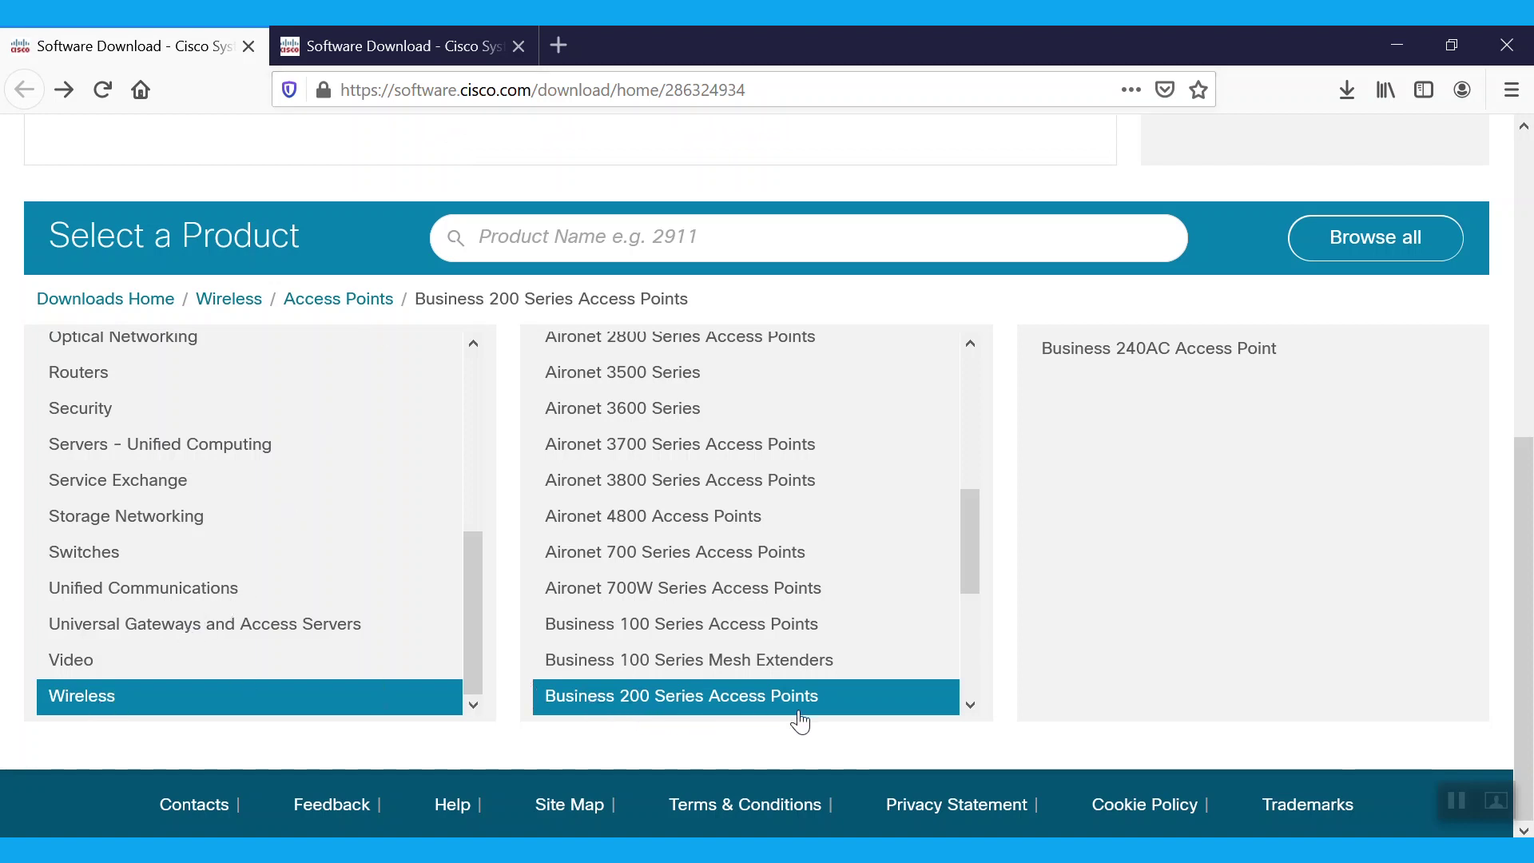
- Find the 10.4.1.0 bundle for the Business 240AC Access Point, view the Mesh Extenders listing, then minimize Firefox
click(1131, 349)
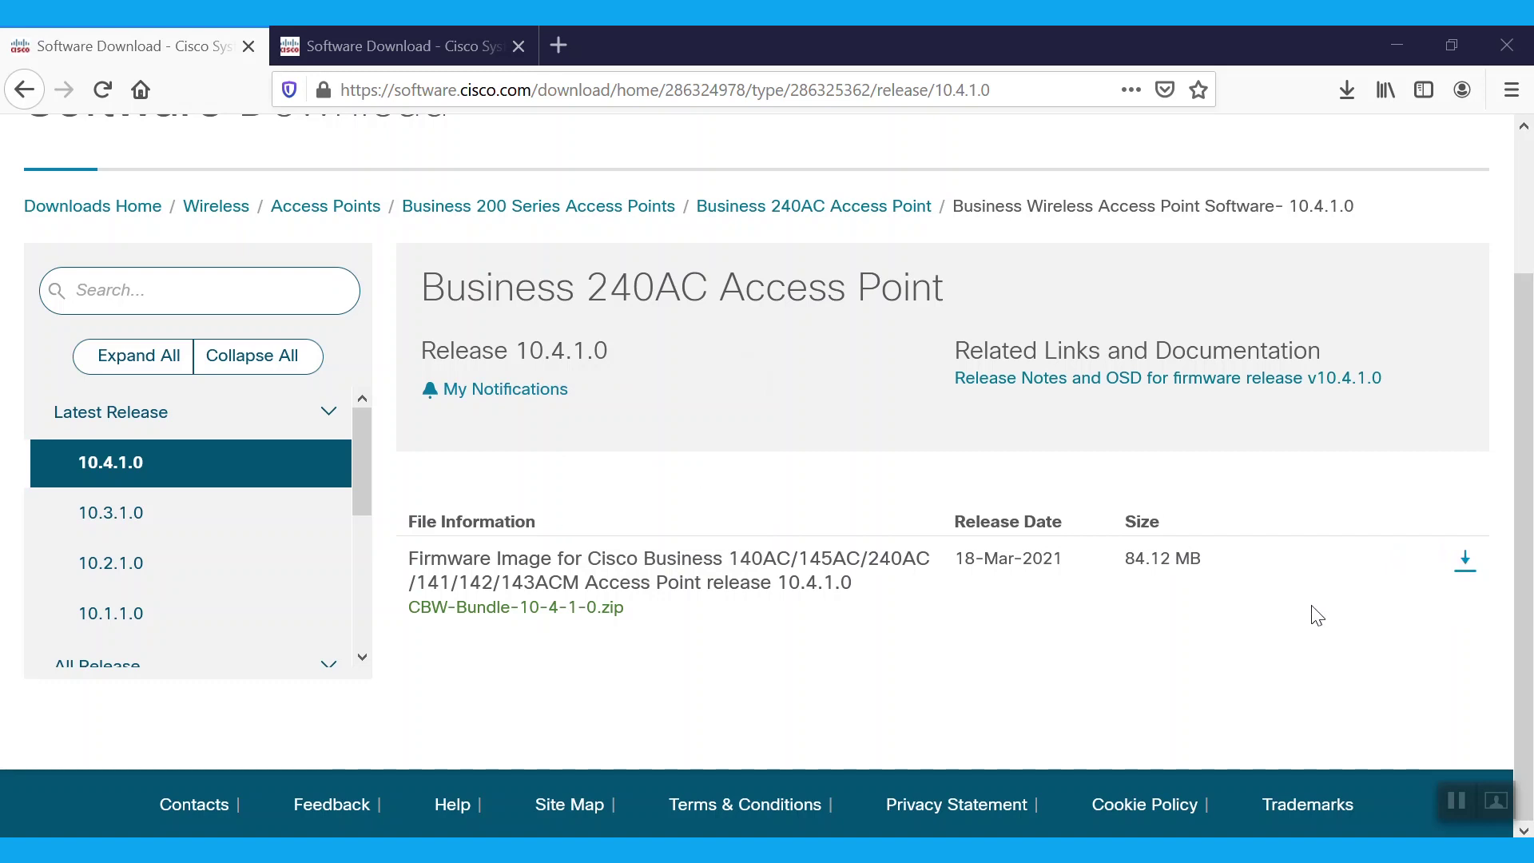
click(387, 31)
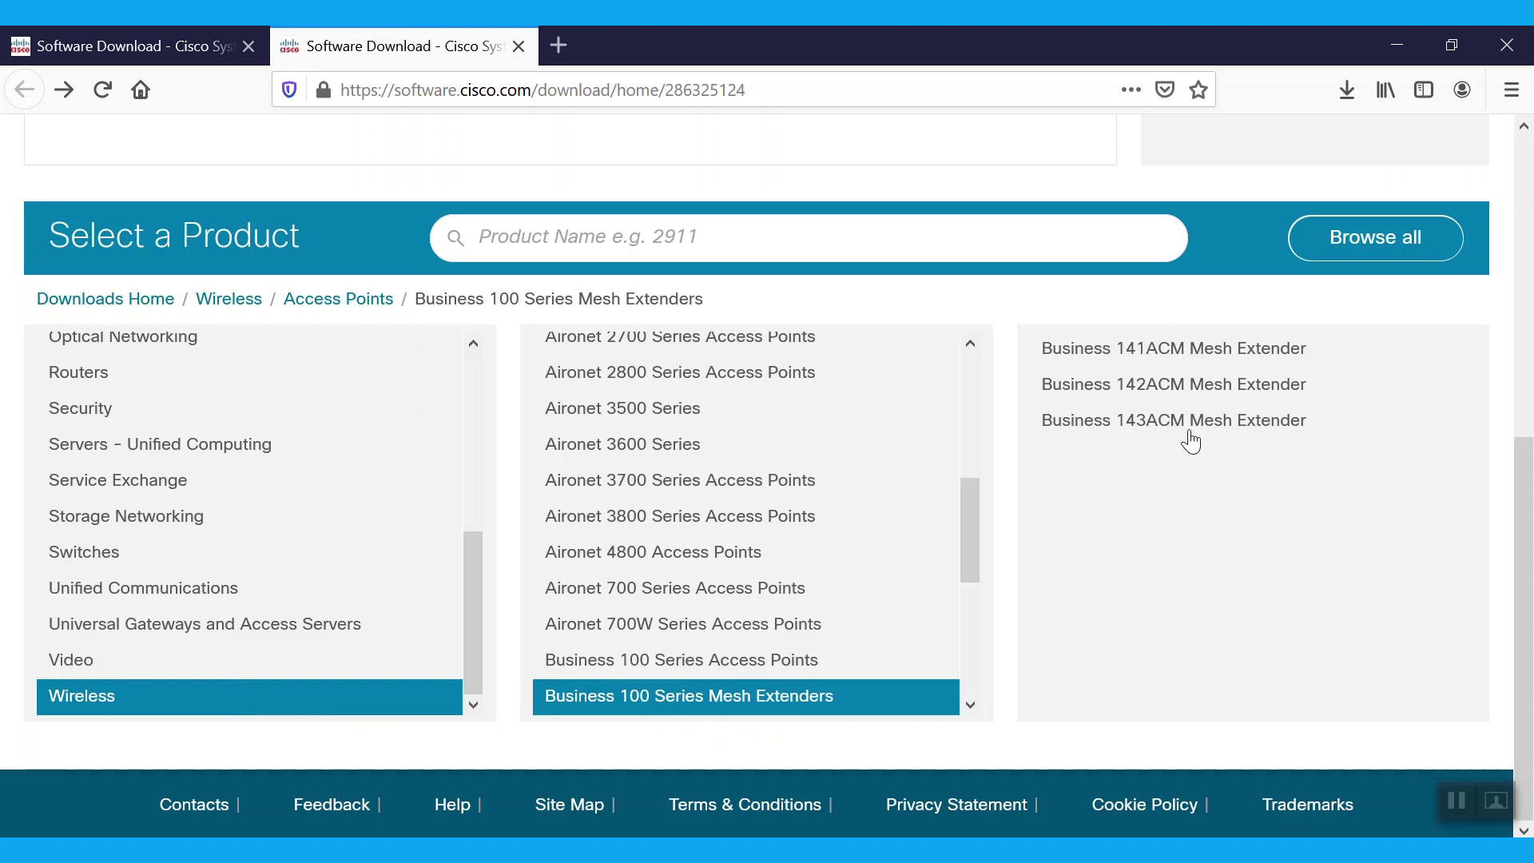
click(1398, 49)
- Extract the CBW-Bundle-10-4-1-0 archive into the CBW folder, producing ap1g5 and ap1g5-capwap
click(1312, 68)
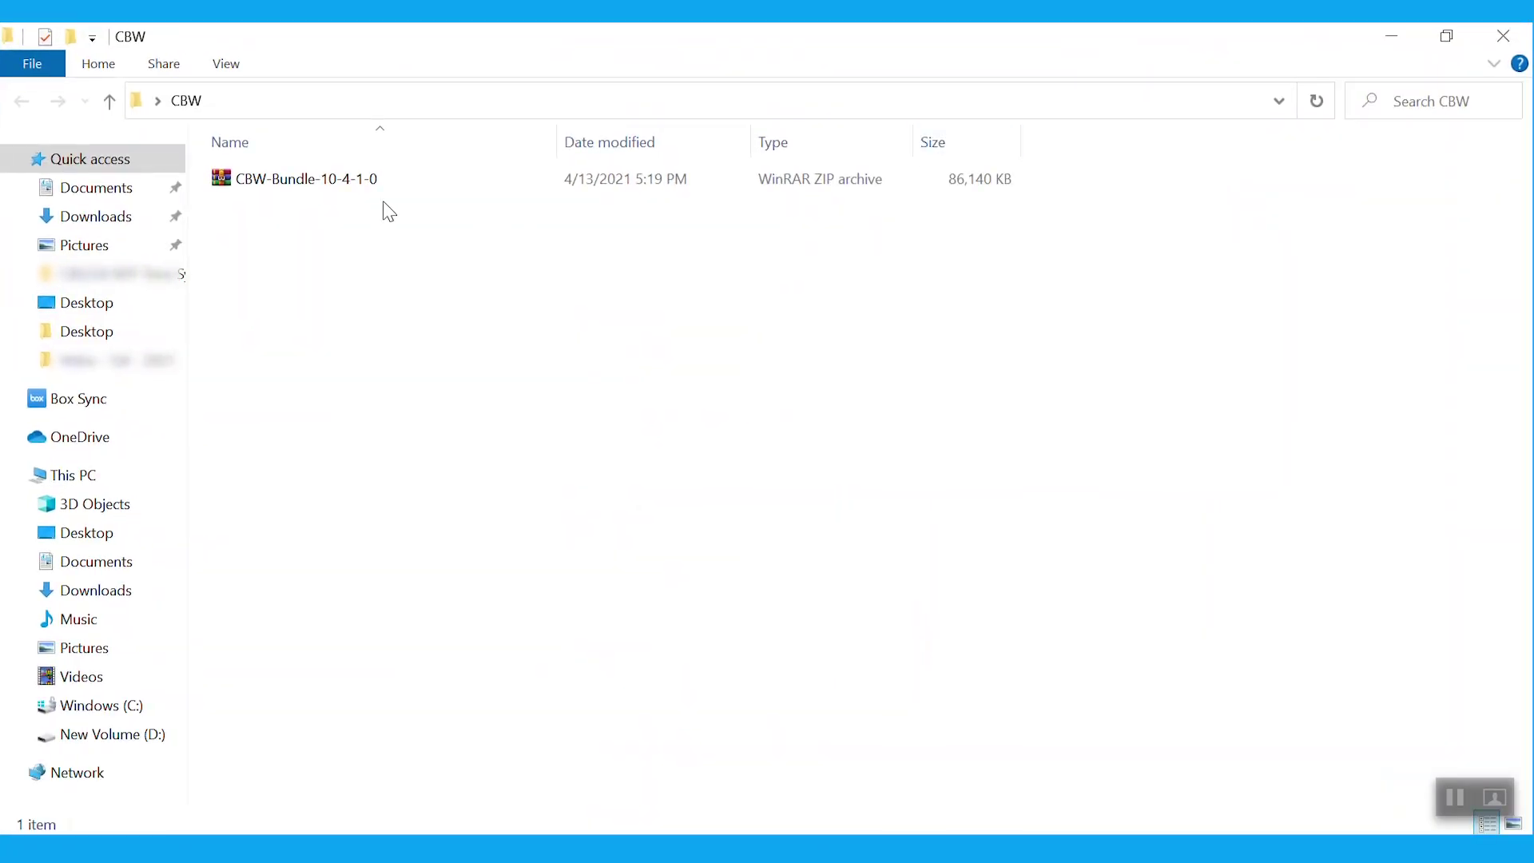
click(320, 189)
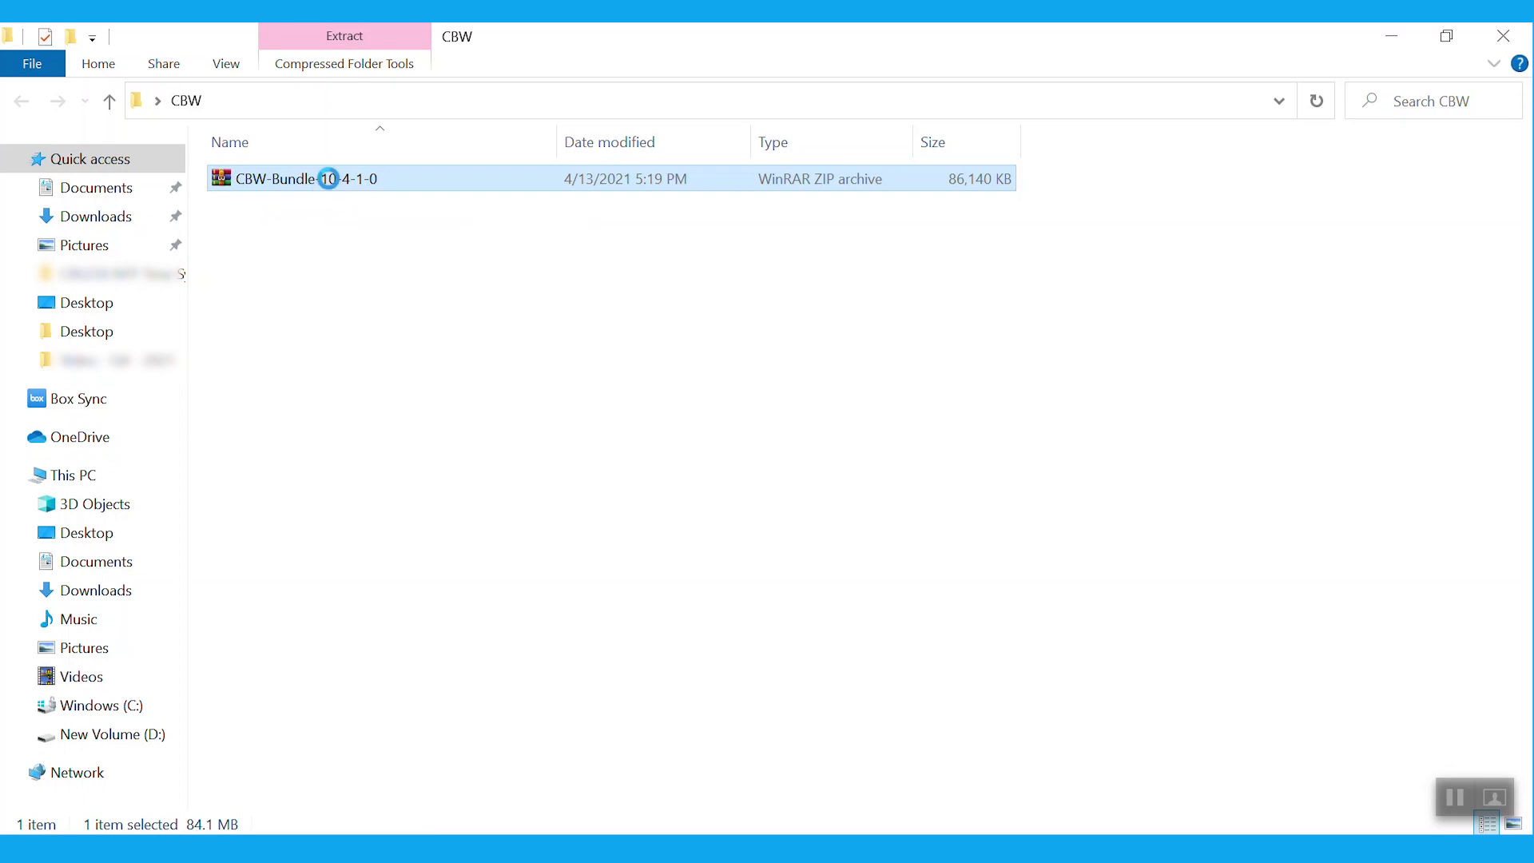
right_click(328, 179)
click(411, 328)
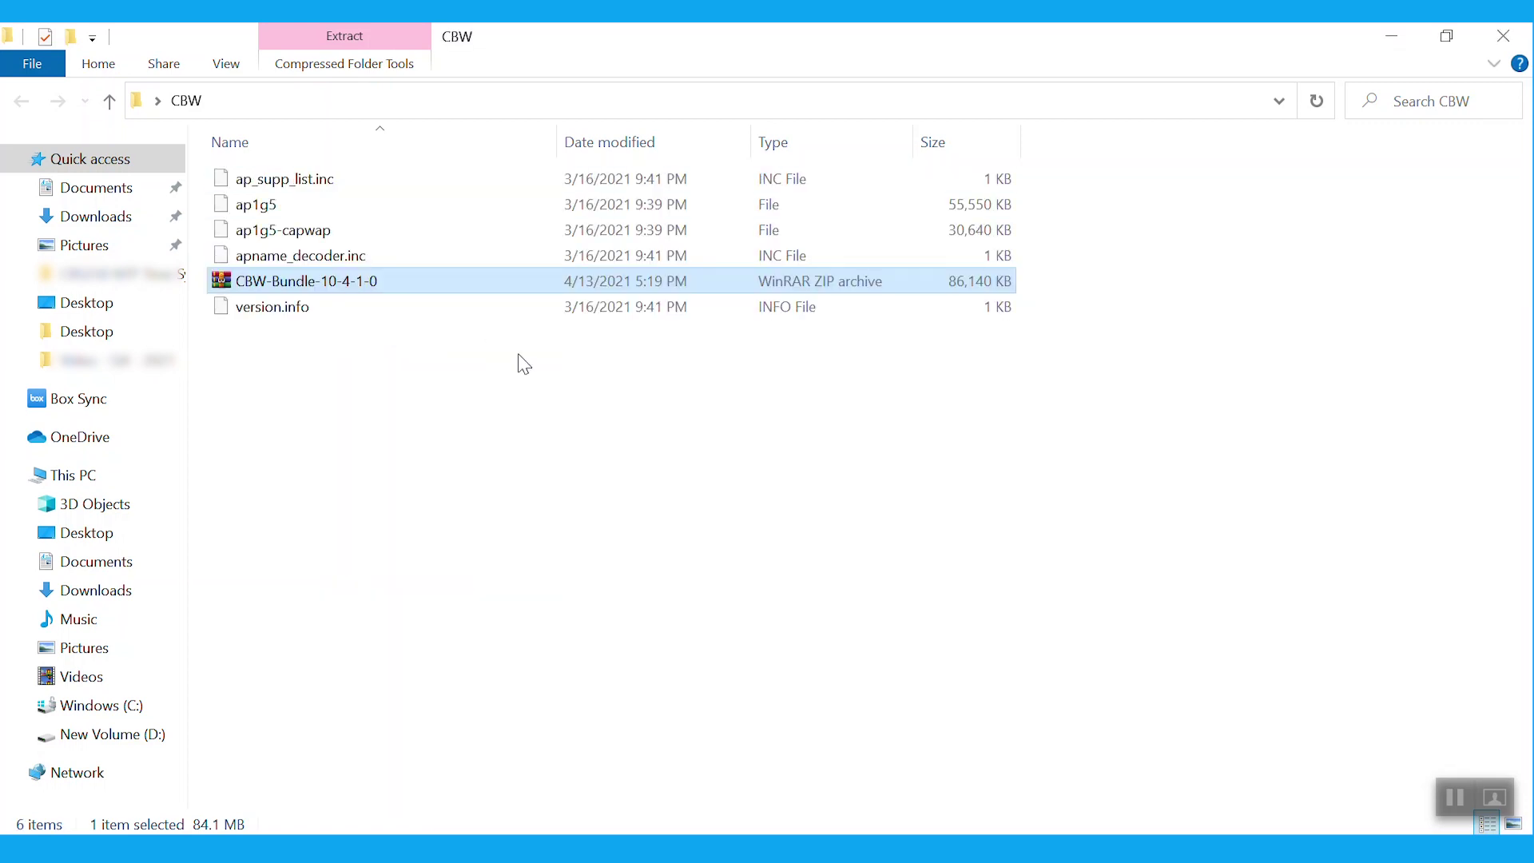
click(415, 391)
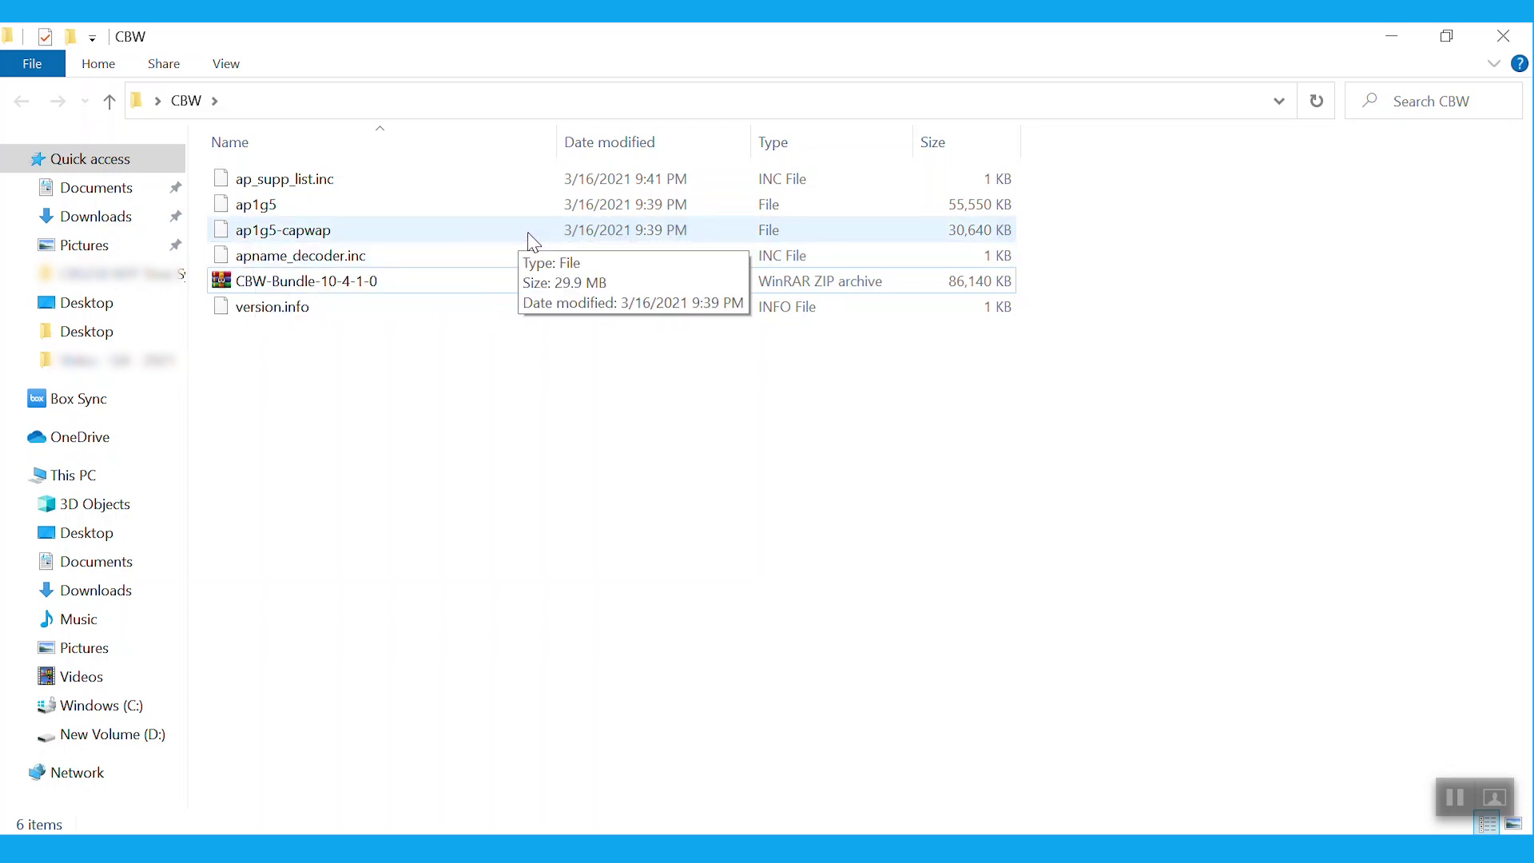
- Check the firmware file table in the admin guide, then return to the access point dashboard
key(alt+Tab)
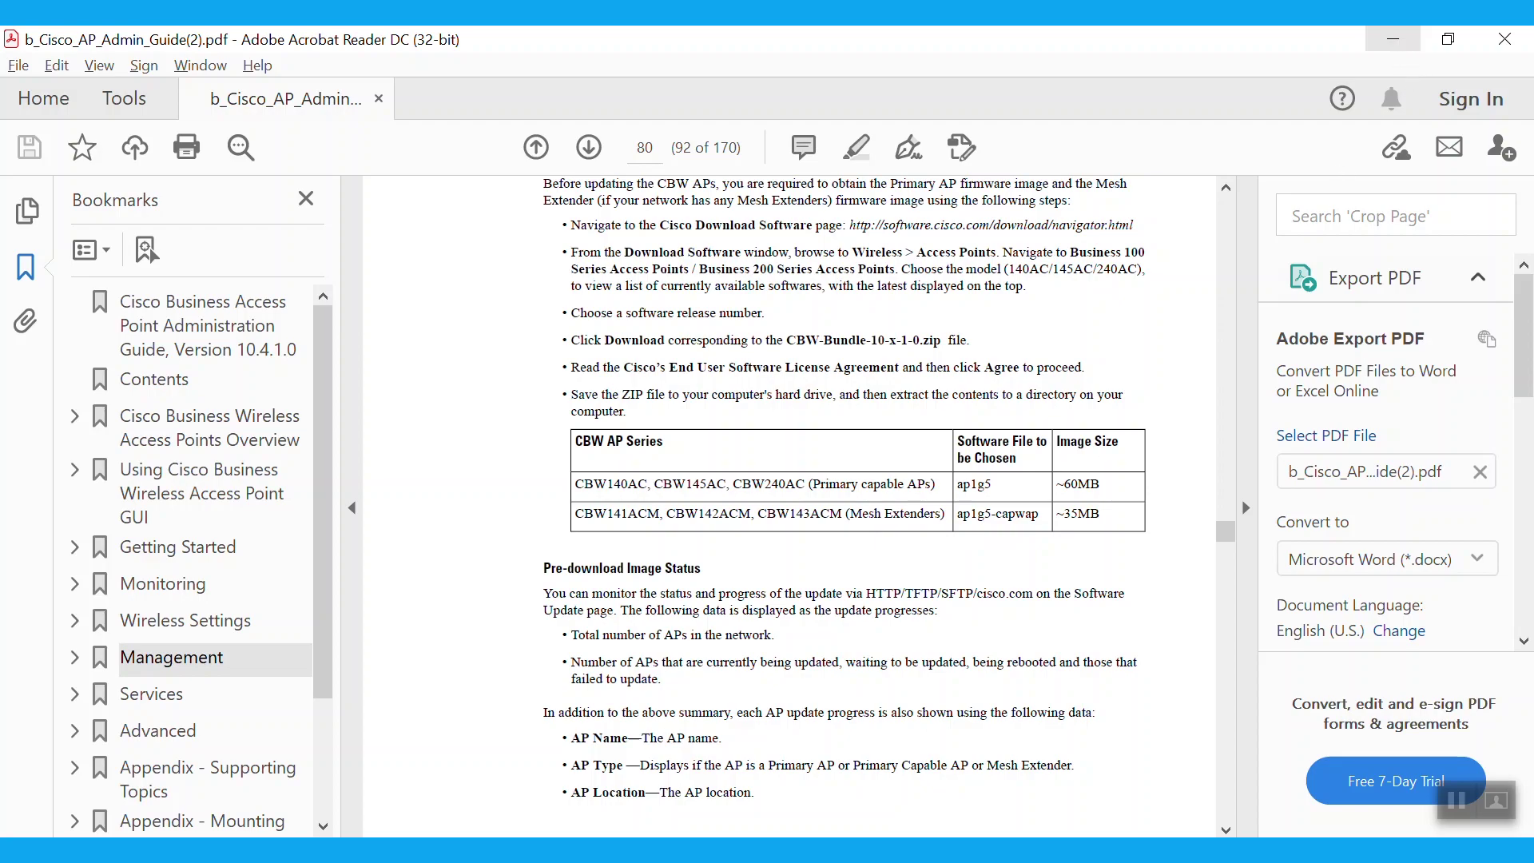
click(1394, 39)
click(917, 850)
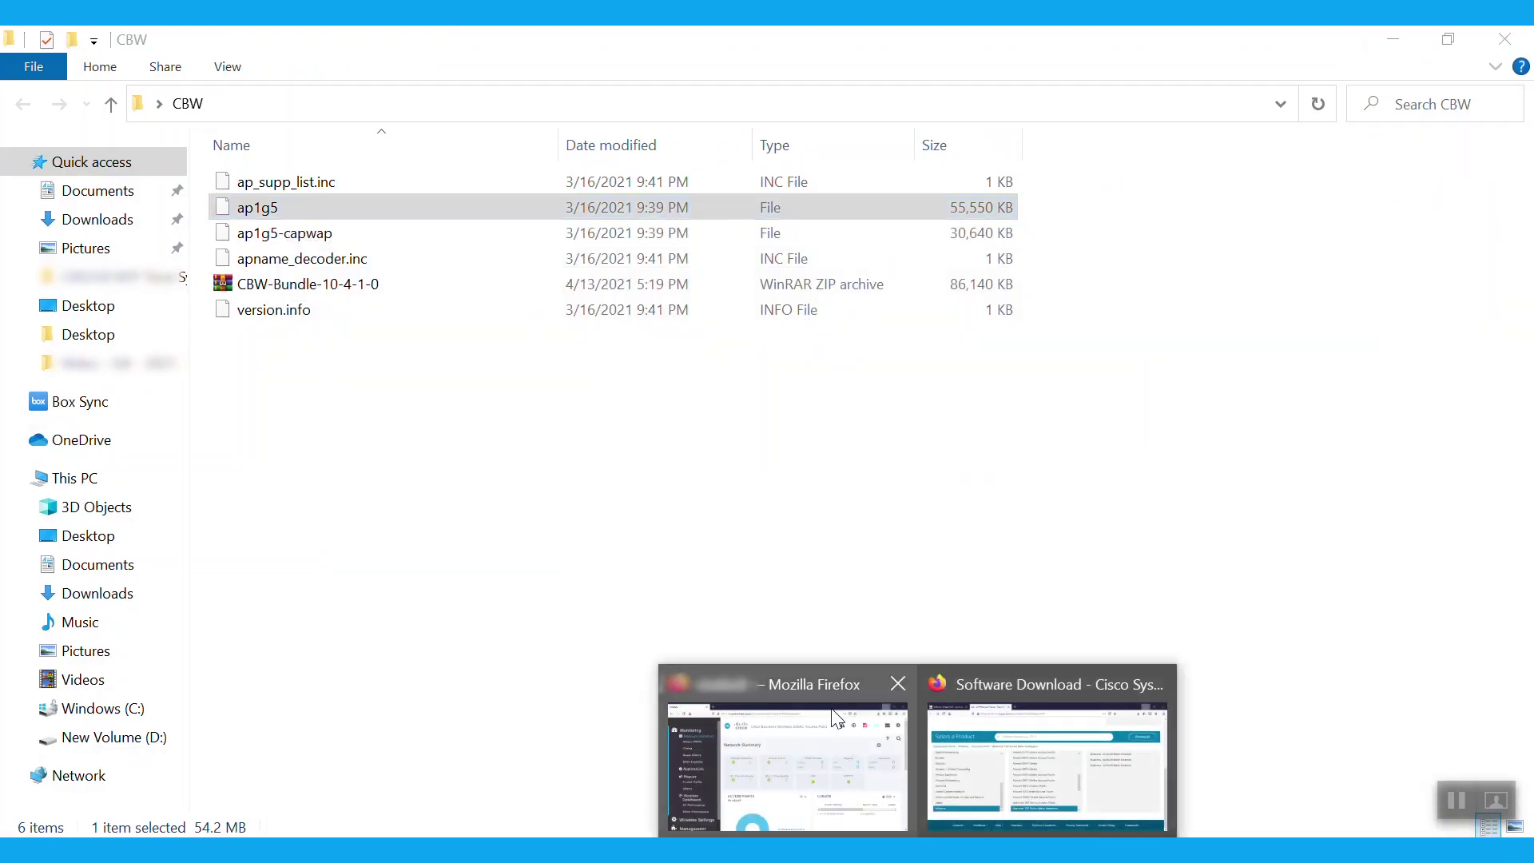
click(807, 679)
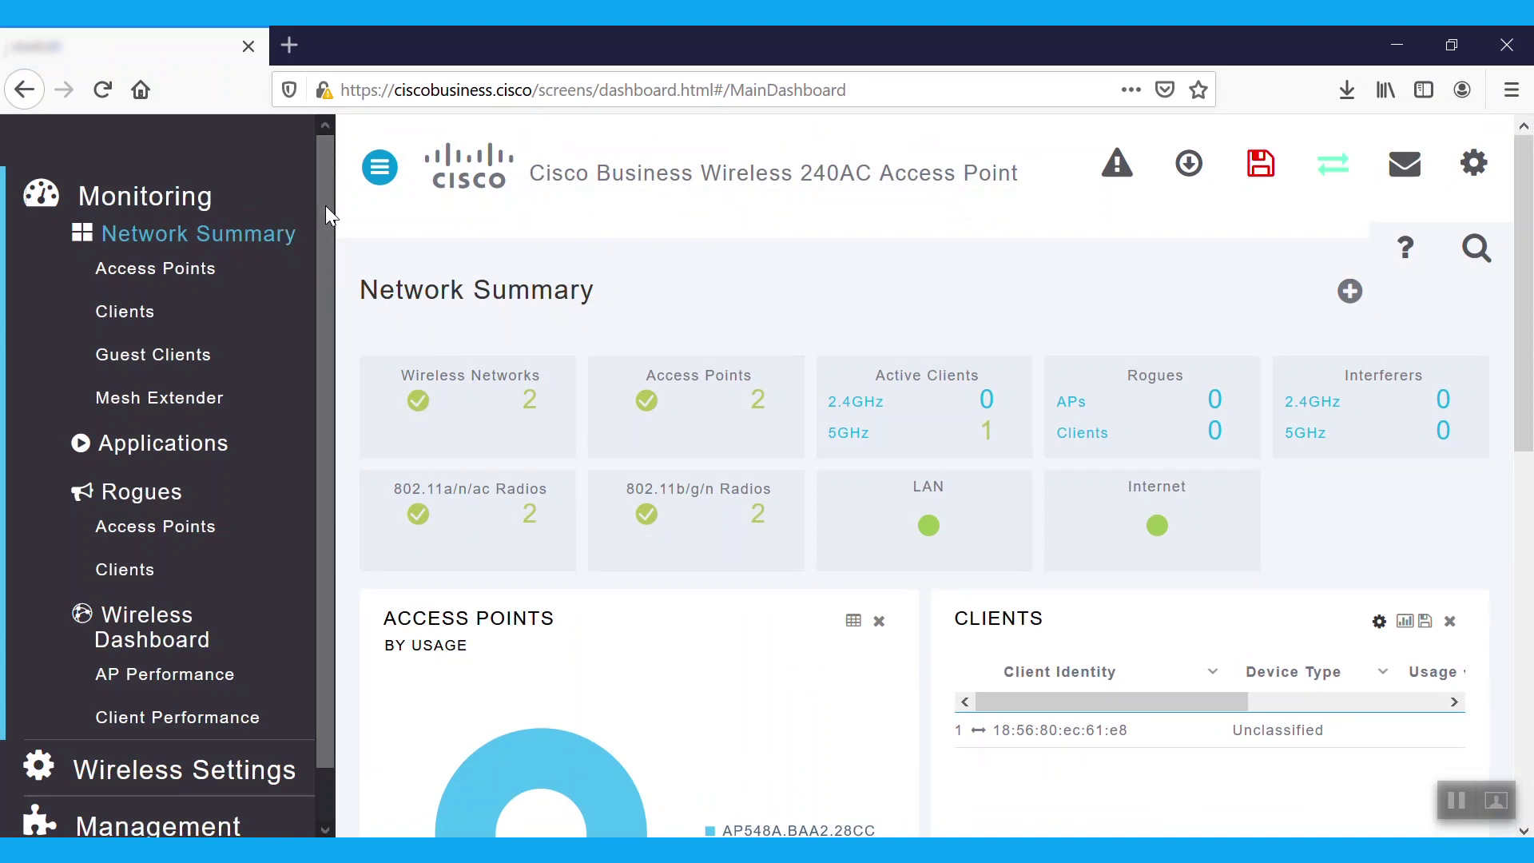
- Check the Software Update page showing firmware 10.3.1.0 and dismiss the mesh extender warning
scroll(324, 205, down, 2)
click(174, 763)
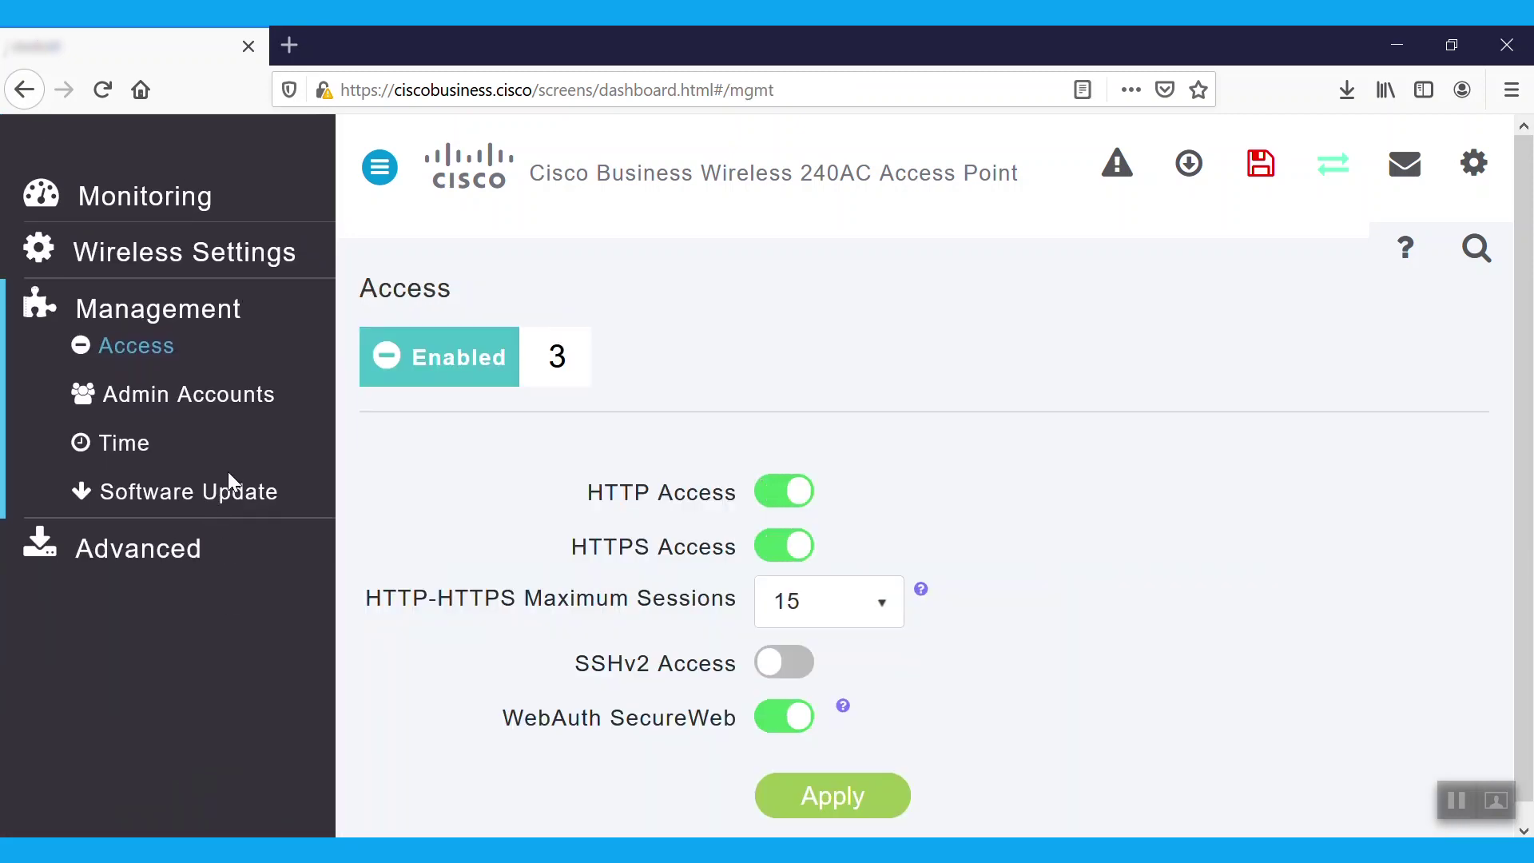
click(204, 501)
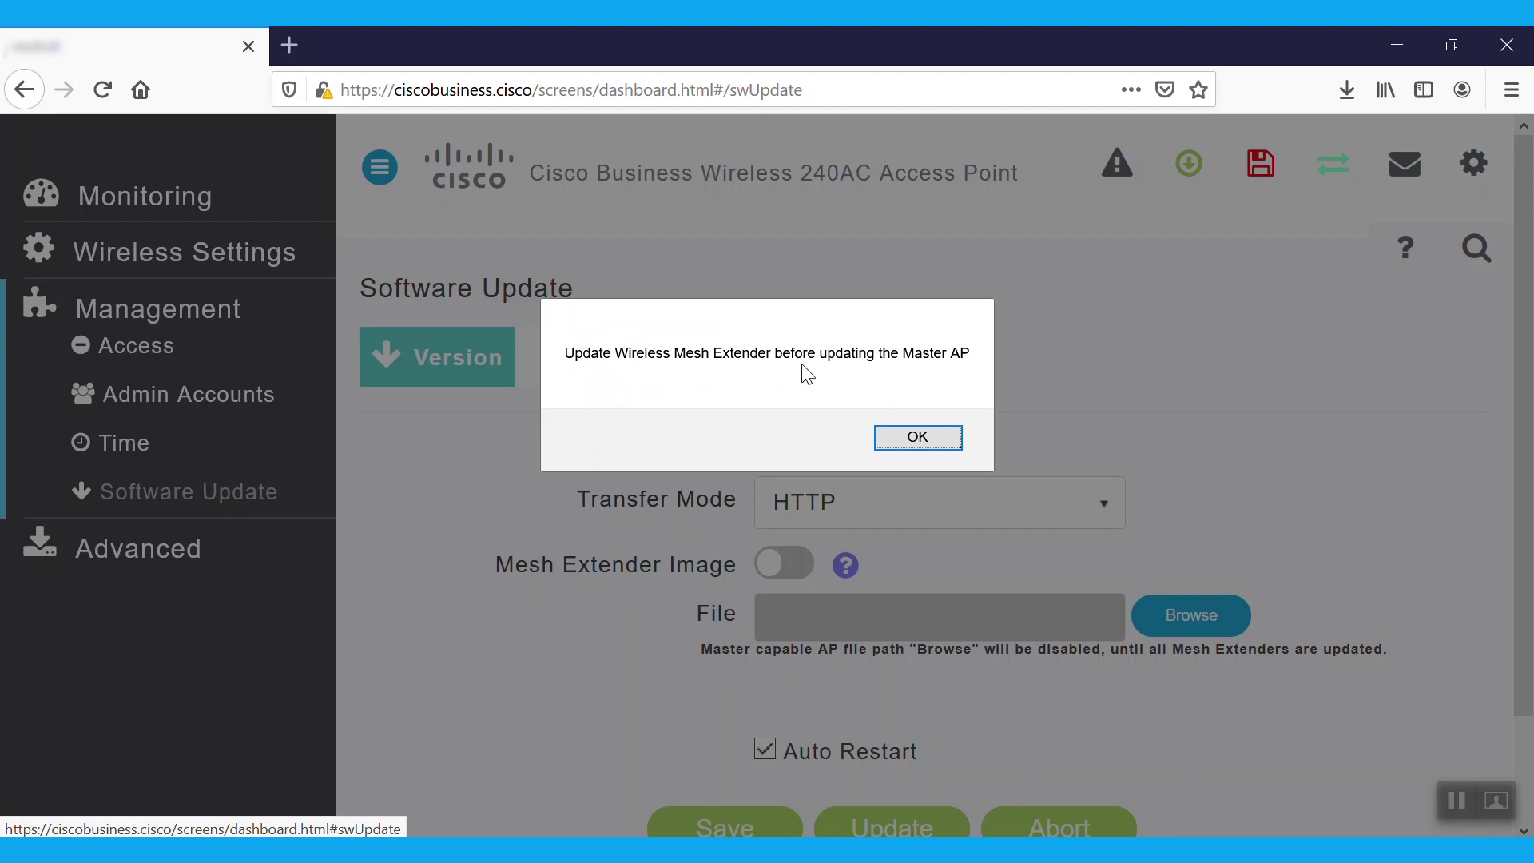
click(933, 437)
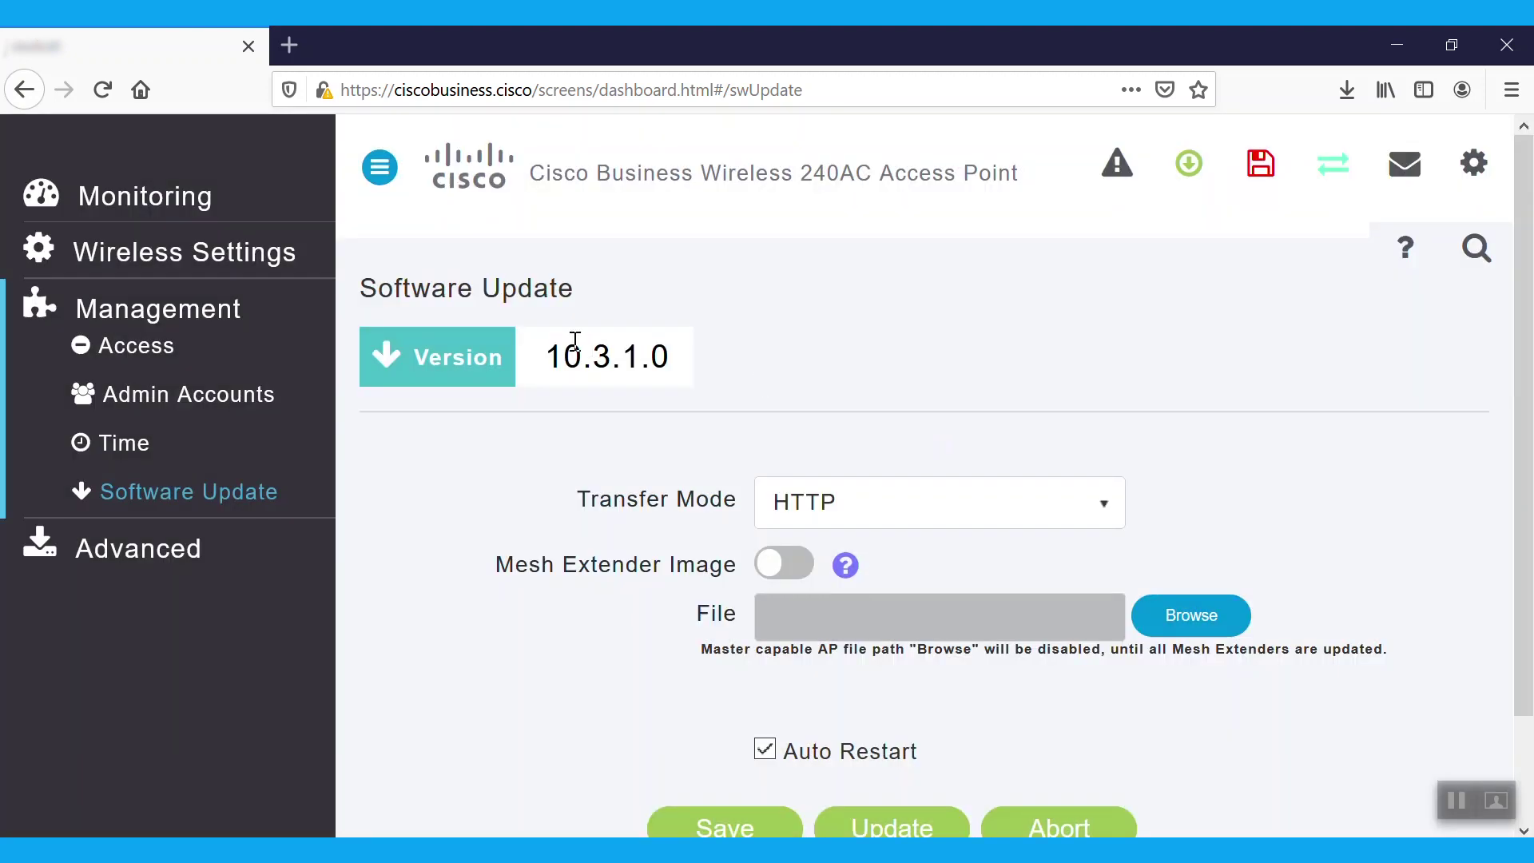
- Review the Access Points list, a master-capable 240AC and a mesh extender, then reopen Software Update
click(190, 262)
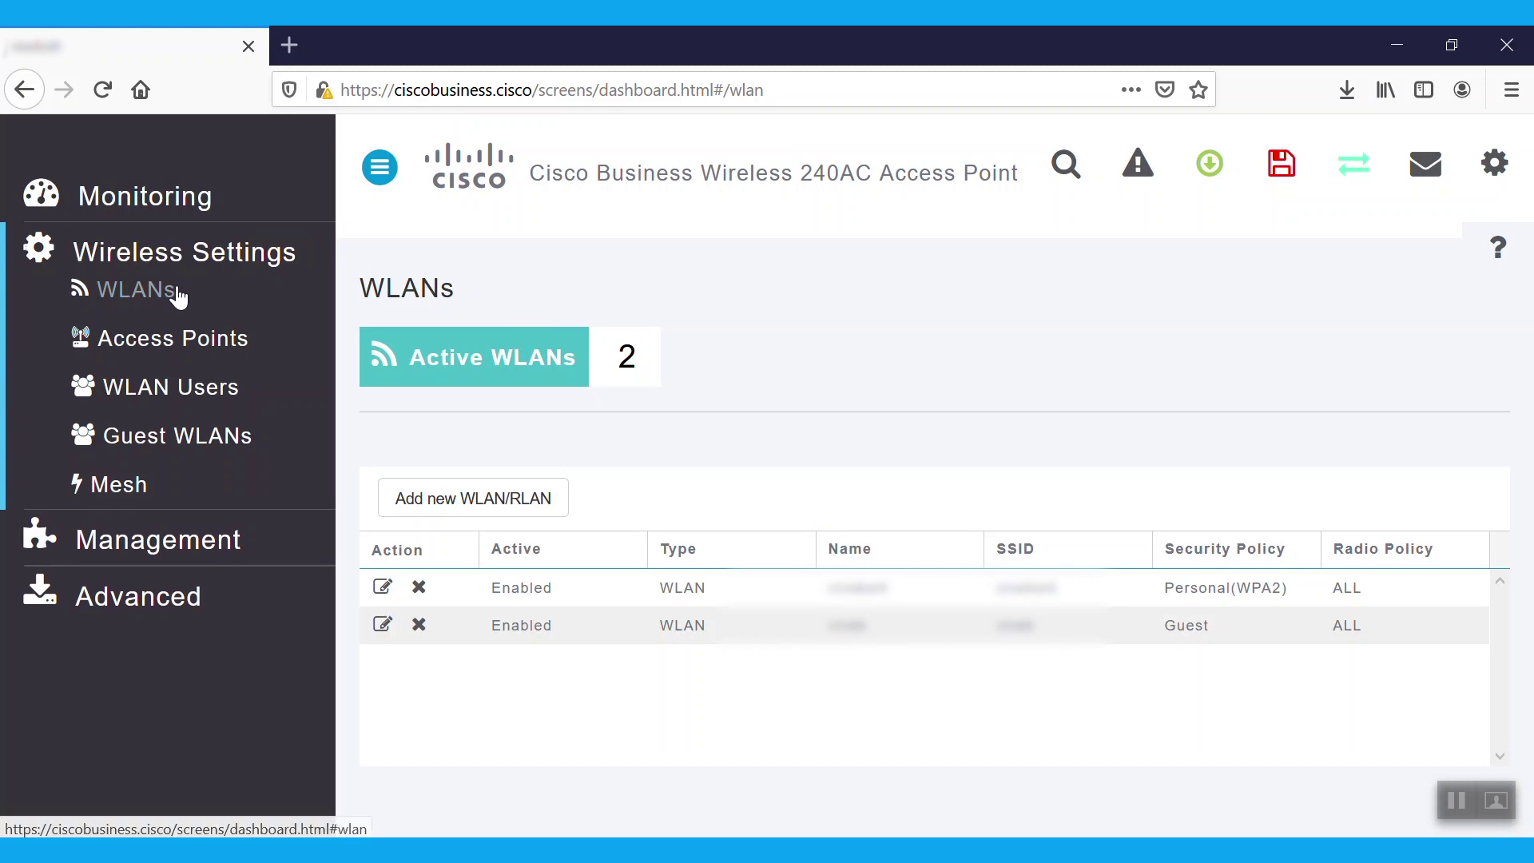
click(171, 351)
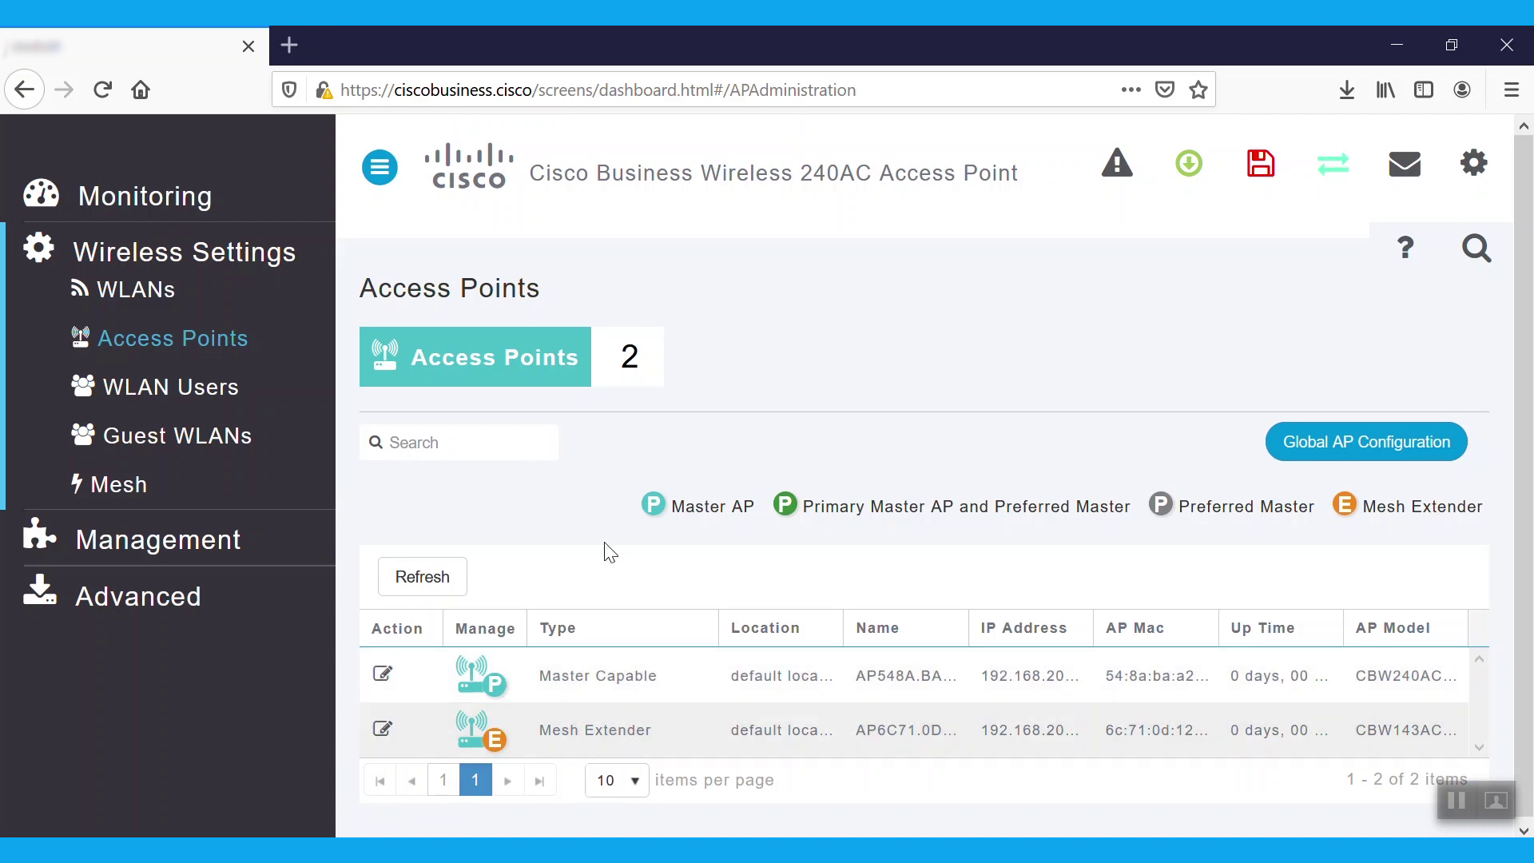
click(205, 539)
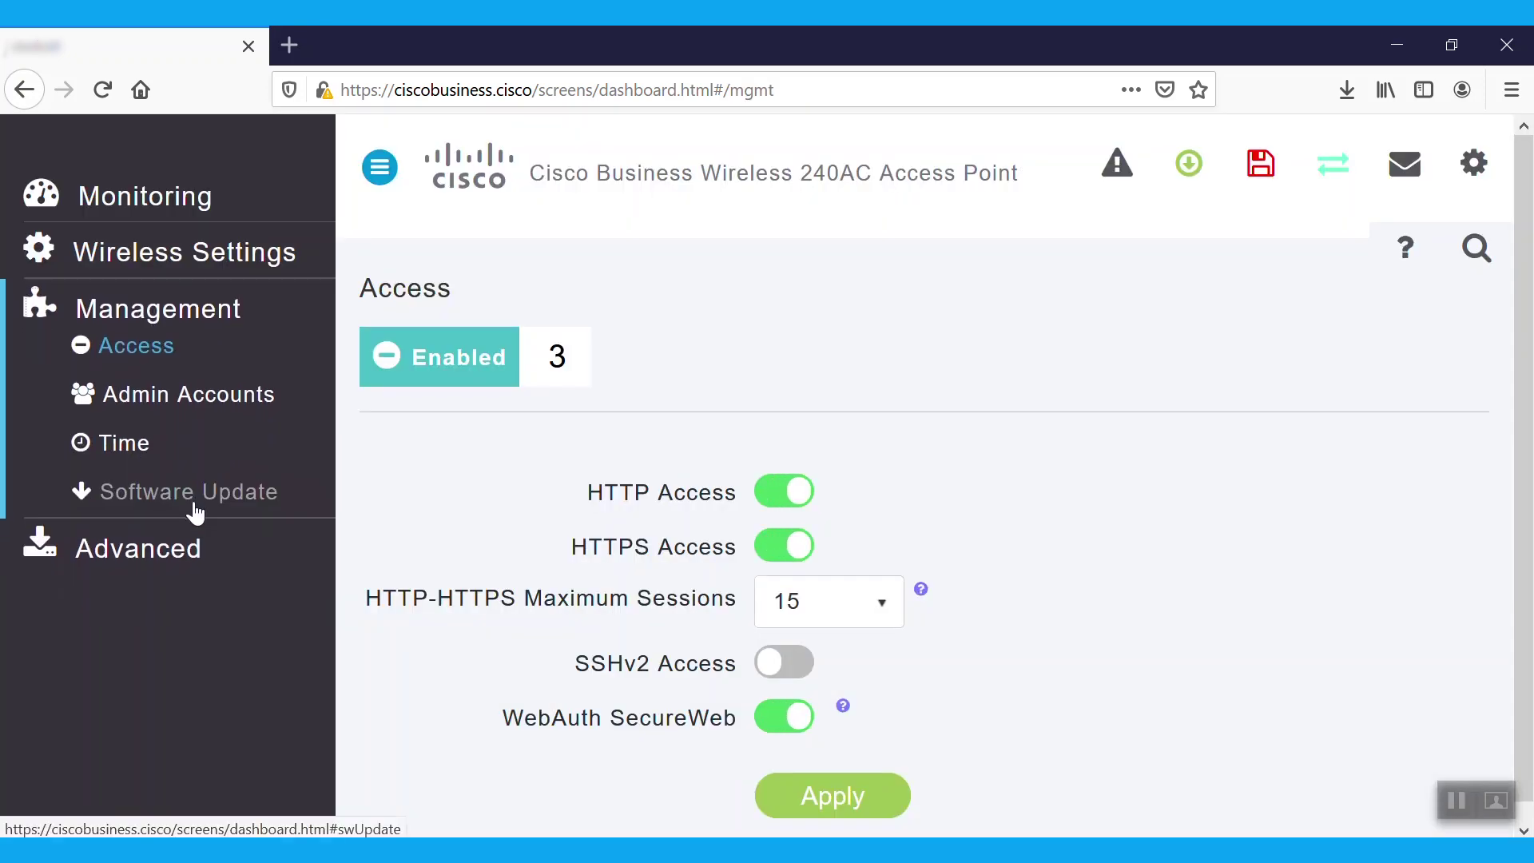
click(194, 497)
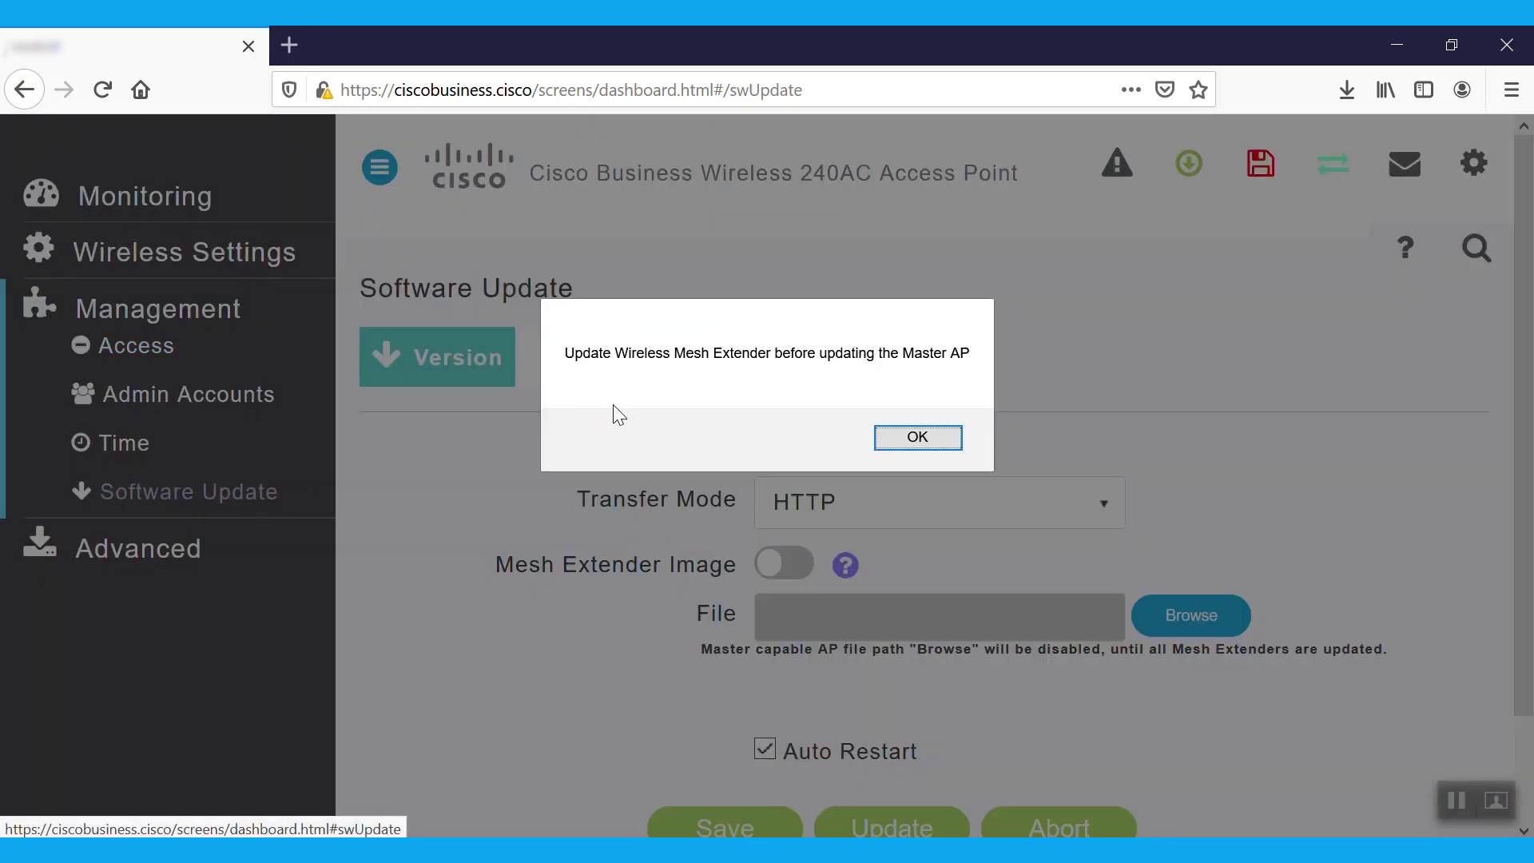
- Turn on Mesh Extender Image, choose CBW\ap1g5-capwap as the mesh image file, and request the update
click(922, 437)
click(803, 561)
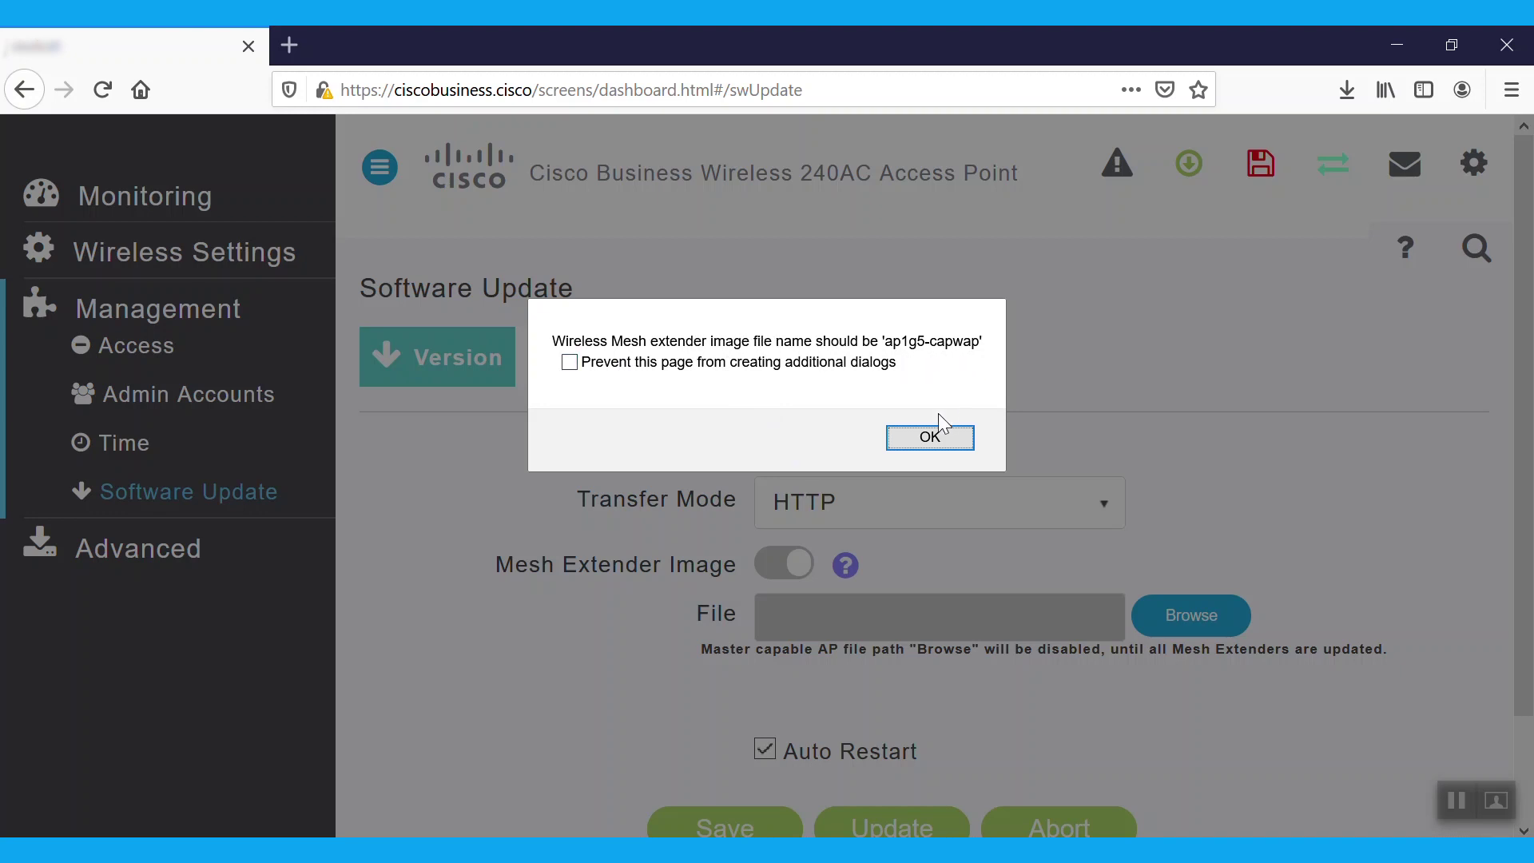
click(932, 438)
click(1185, 617)
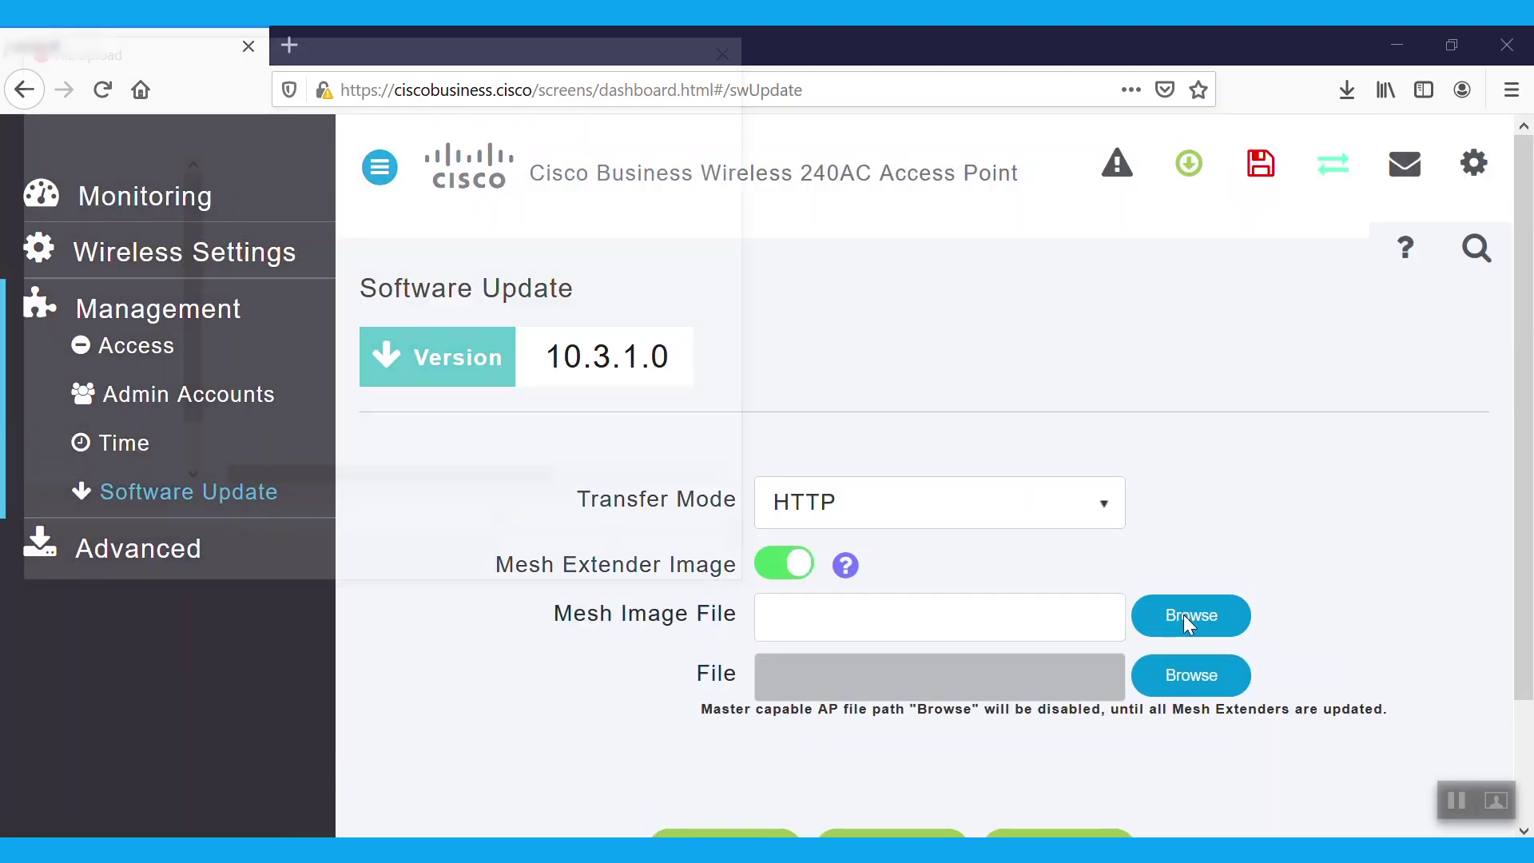
double_click(274, 210)
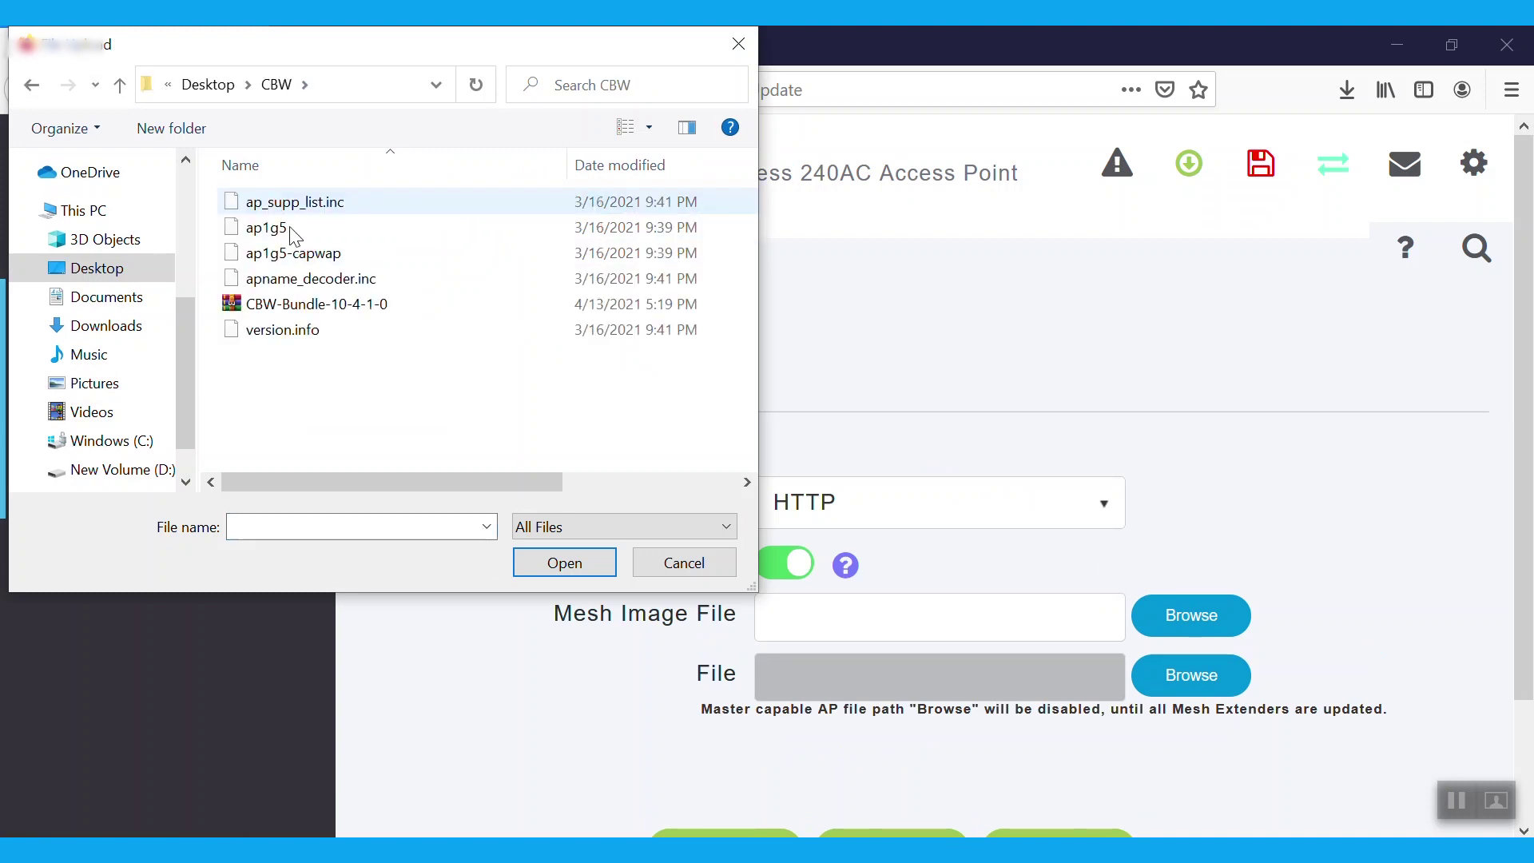
click(324, 254)
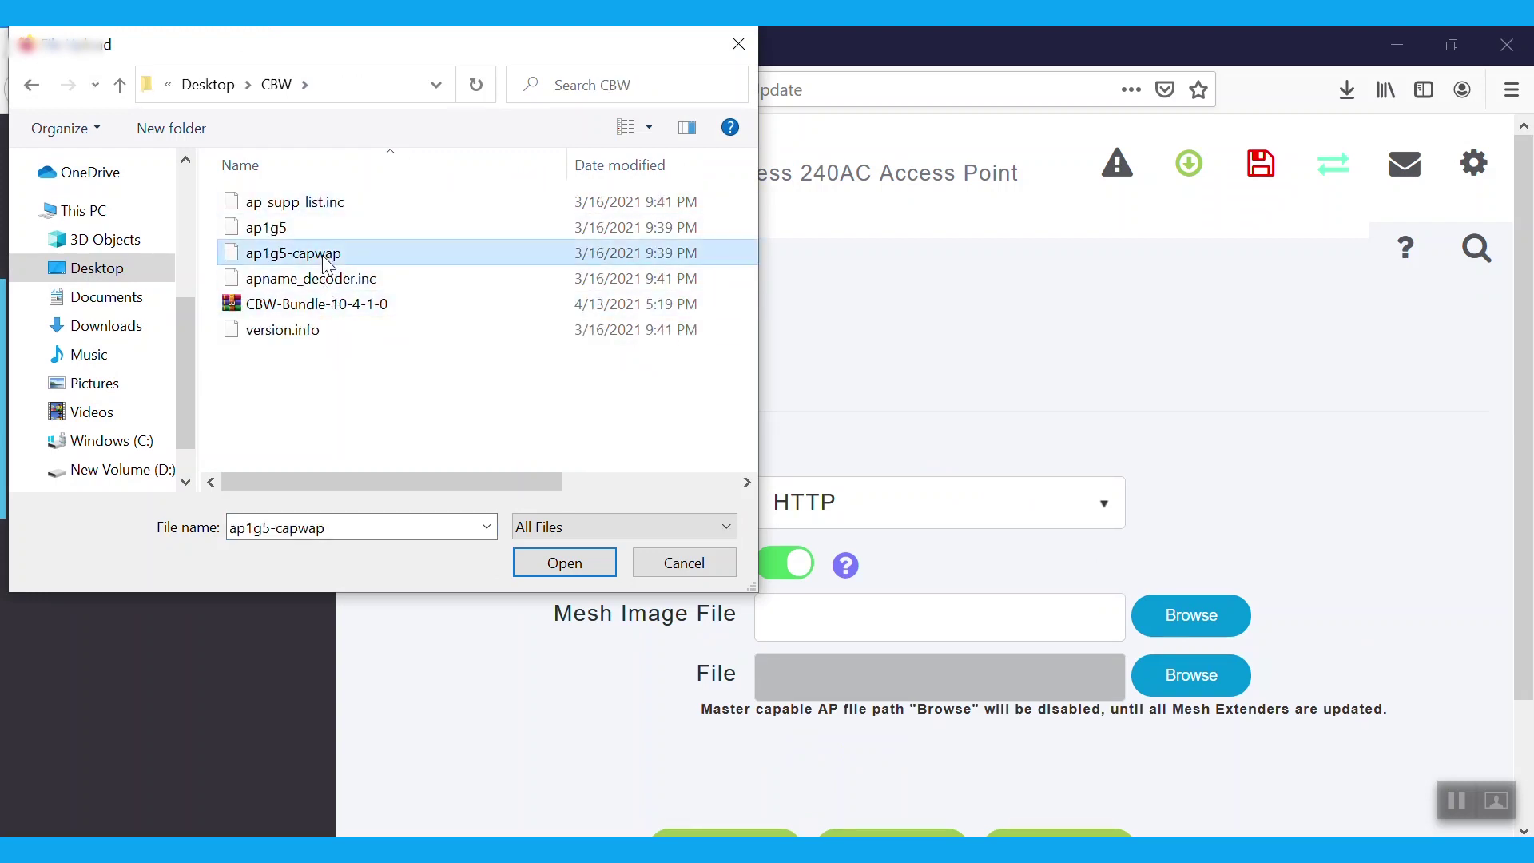
click(565, 563)
scroll(994, 678, down, 1)
click(913, 799)
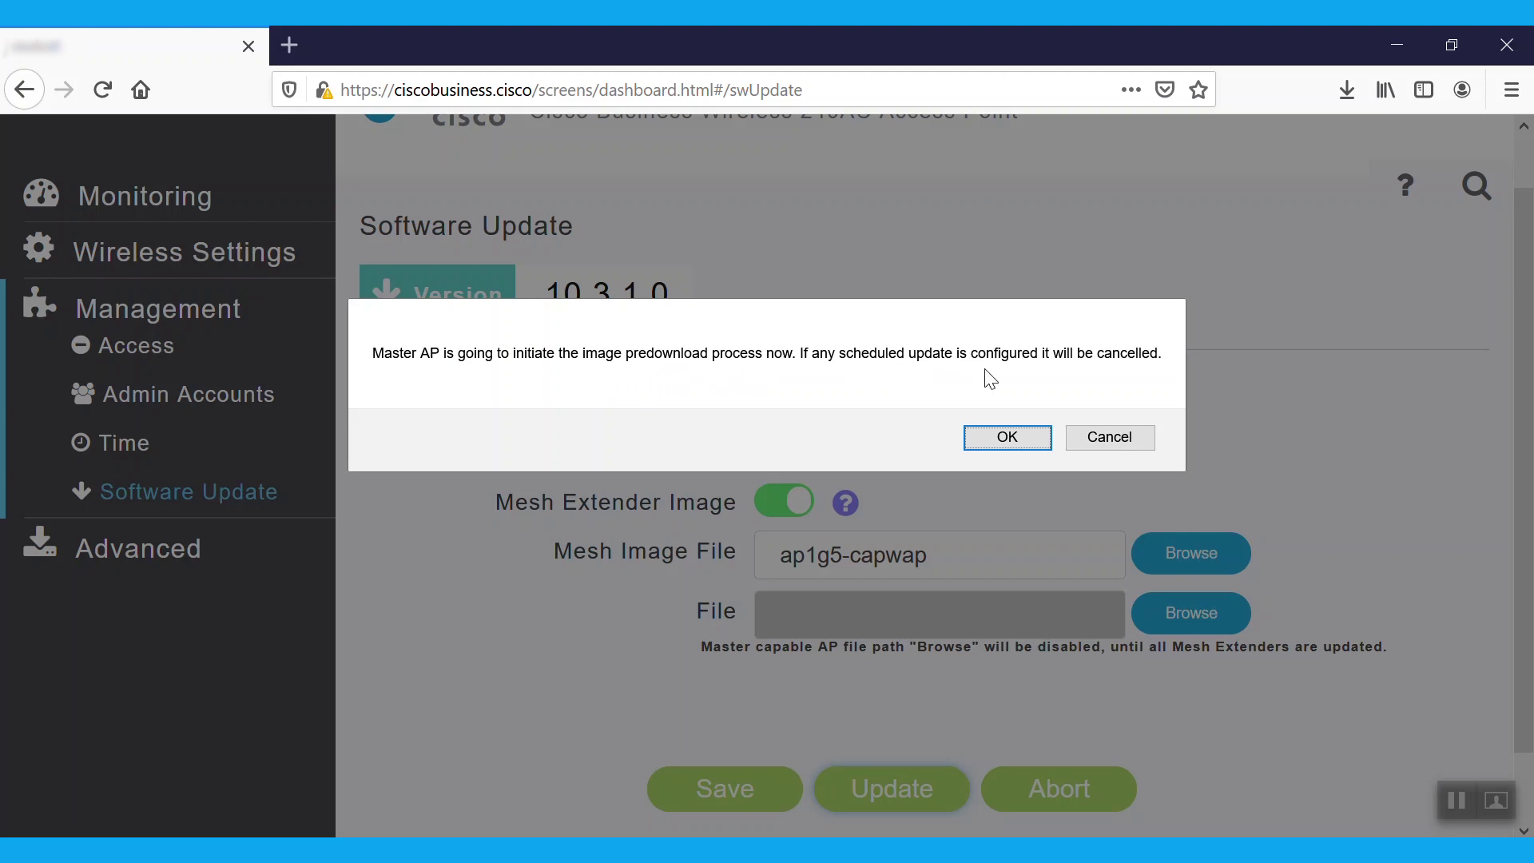
- Confirm the predownload and let the ap1g5-capwap mesh image transfer reach Update Complete
click(1009, 439)
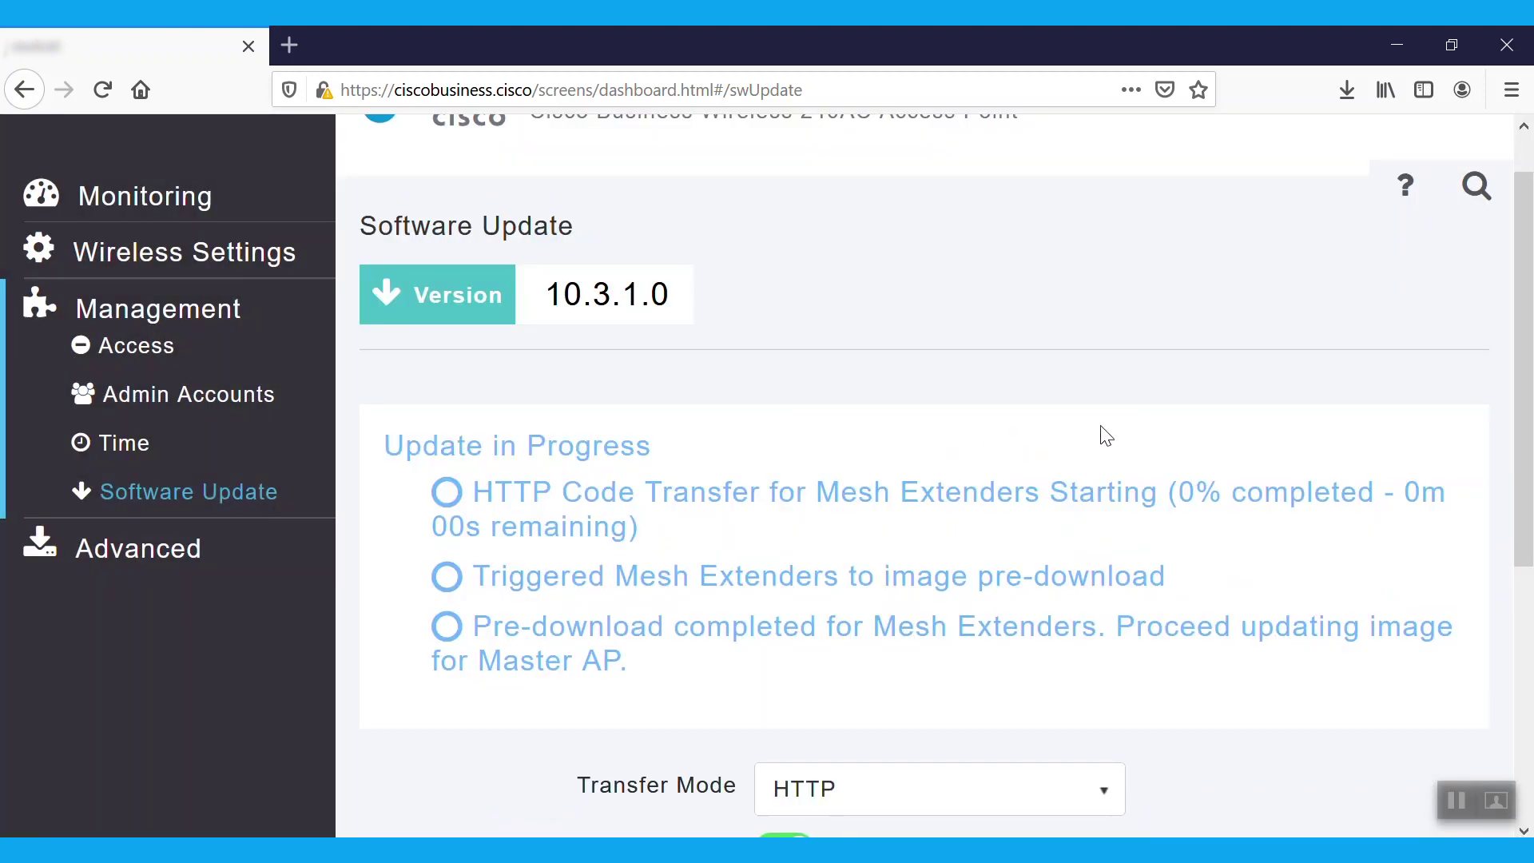
drag(1526, 354, 1530, 413)
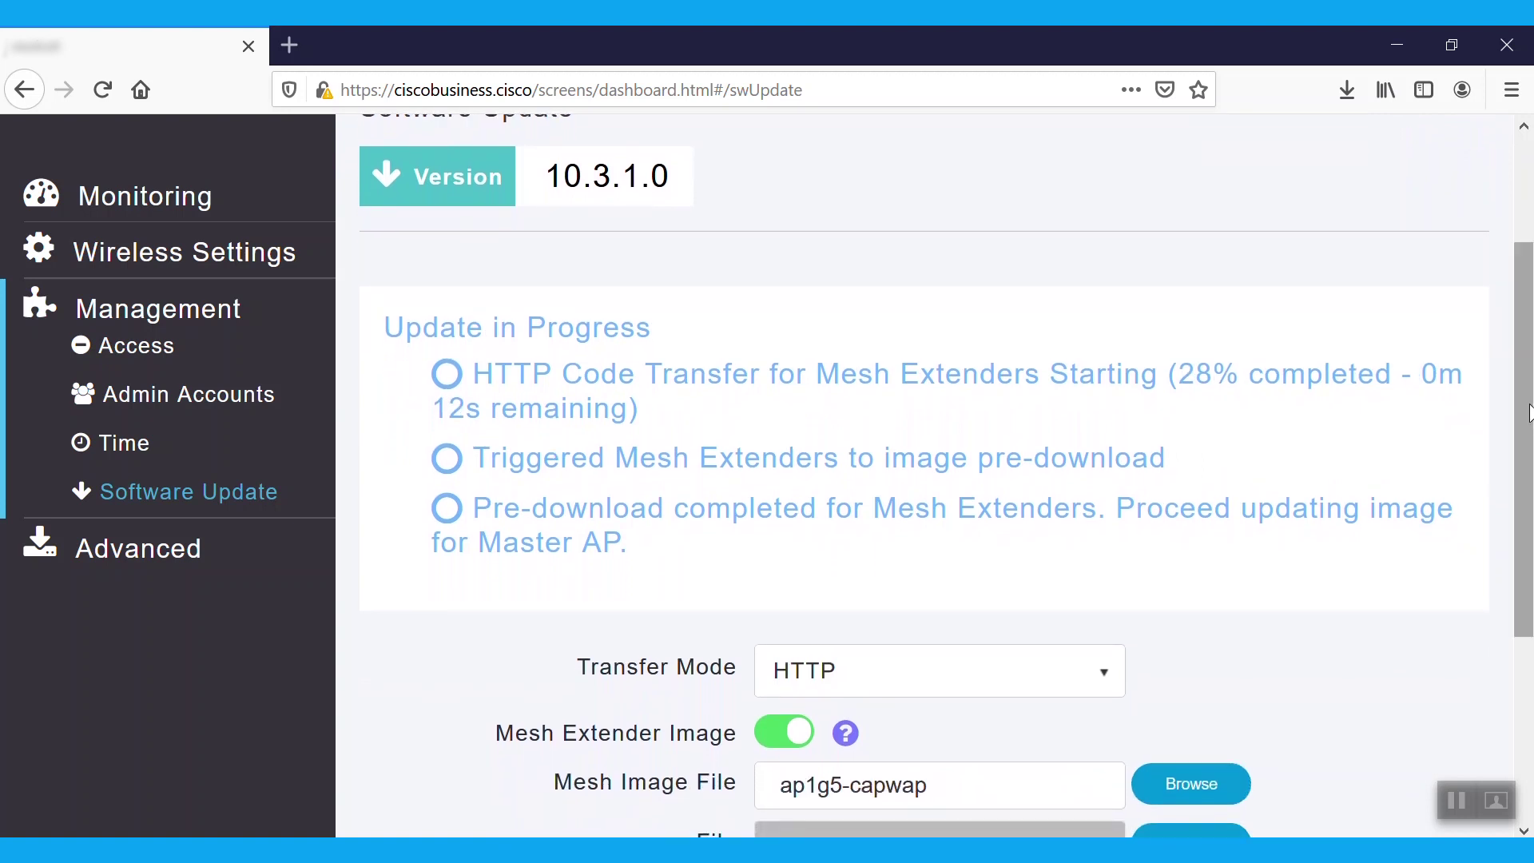
drag(1527, 409, 1527, 415)
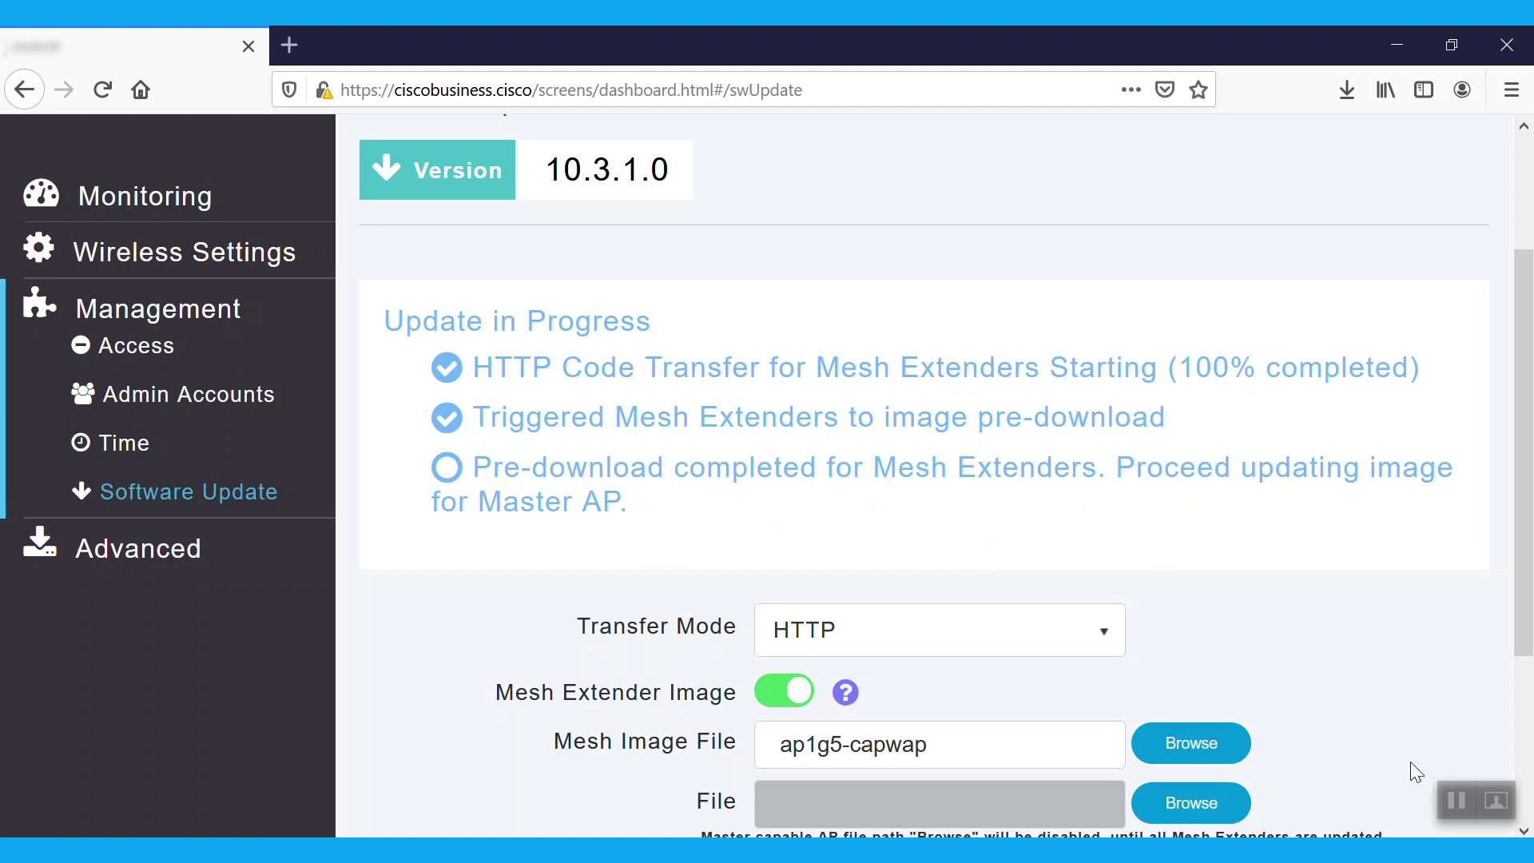
scroll(1526, 489, down, 2)
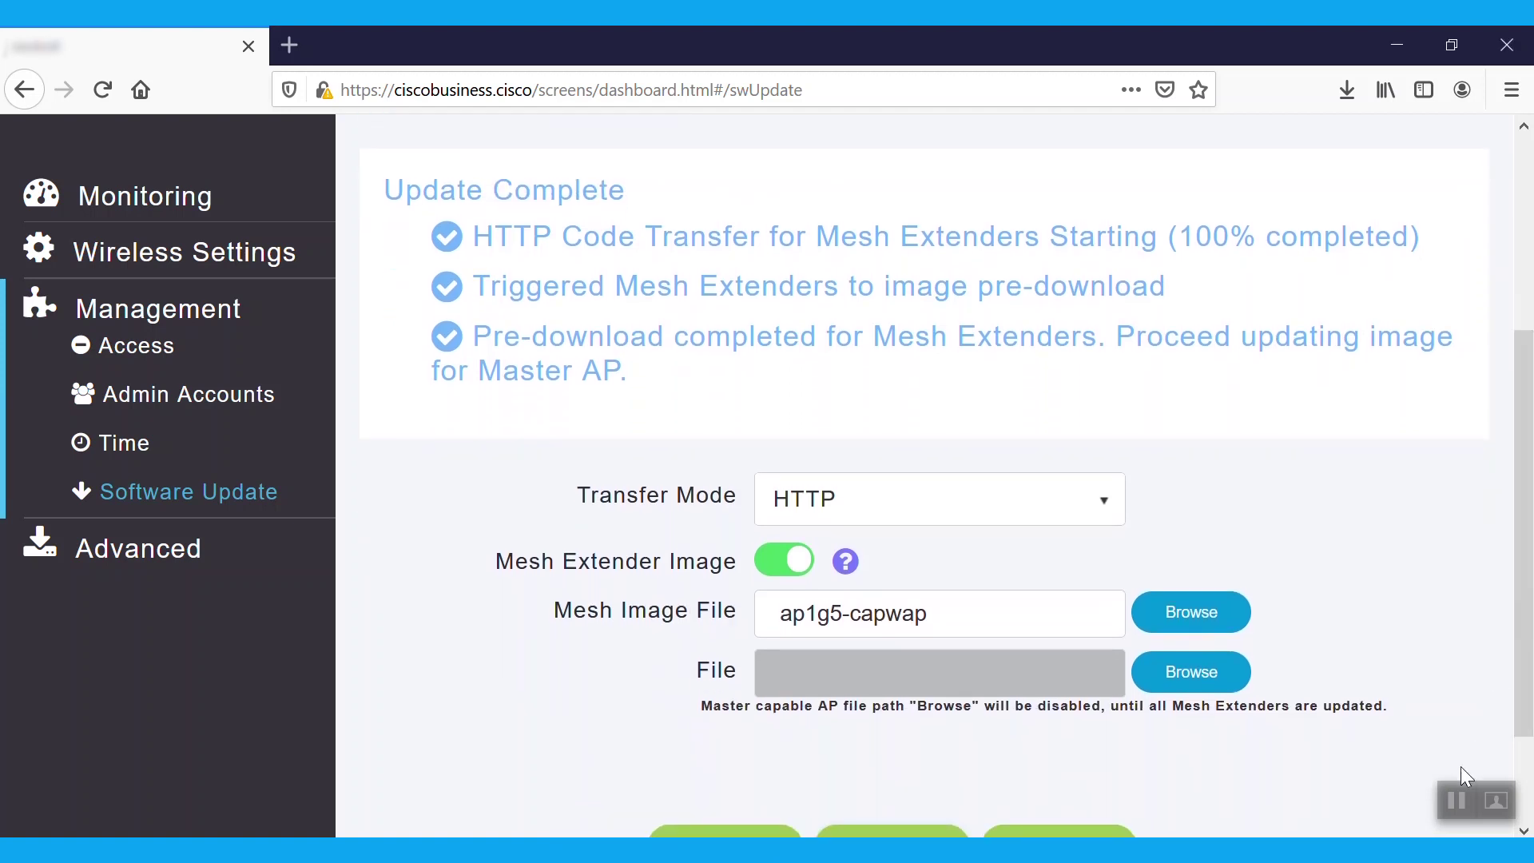
- Review the transfer modes (TFTP, SFTP, Cisco.com, CBD-HTTPS), keep HTTP, and switch Mesh Extender Image off
scroll(869, 773, down, 1)
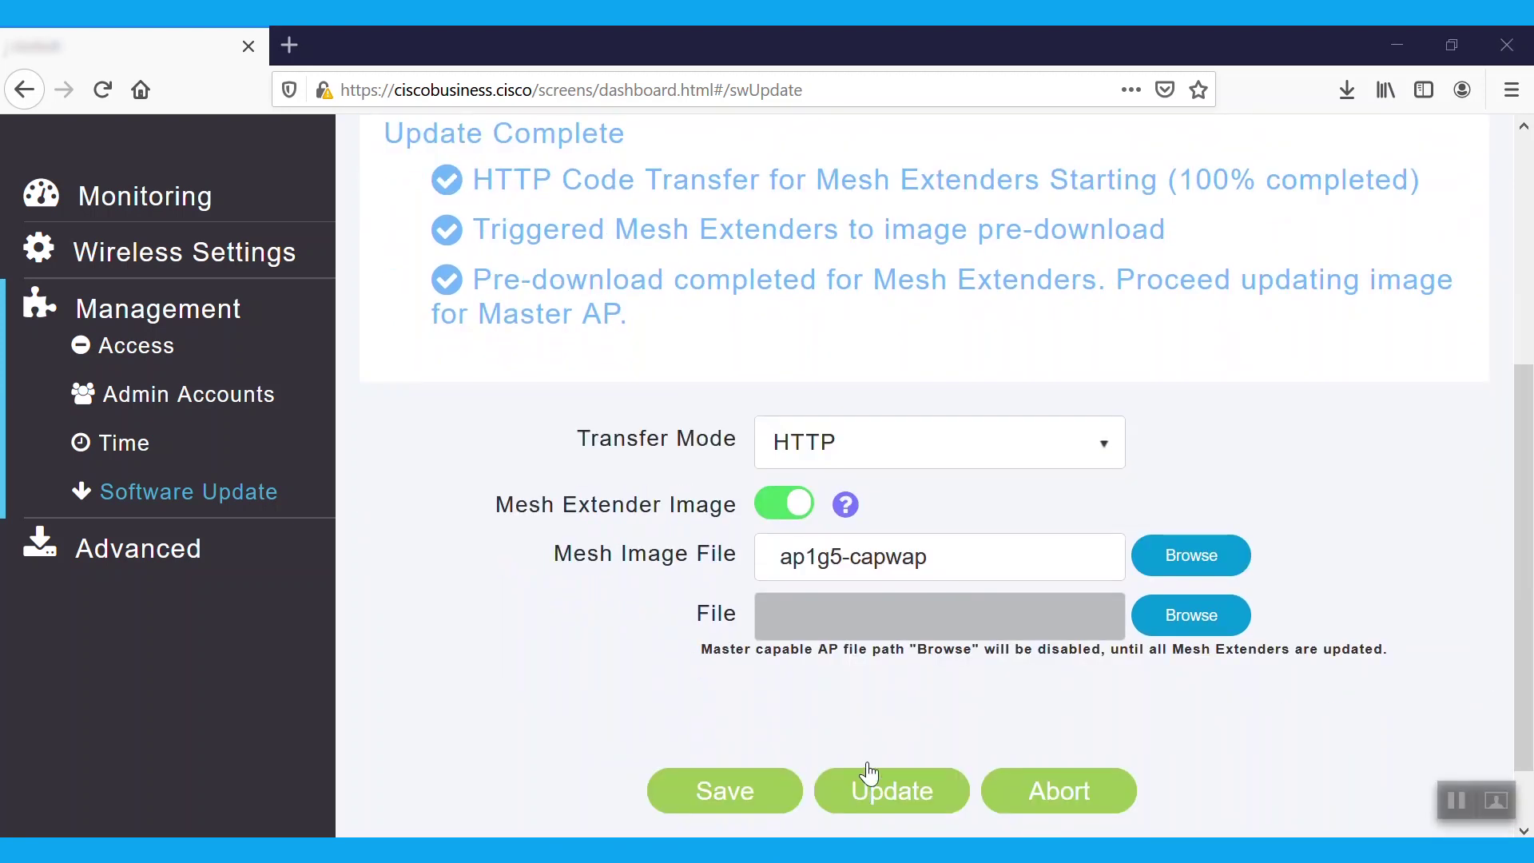
click(1103, 452)
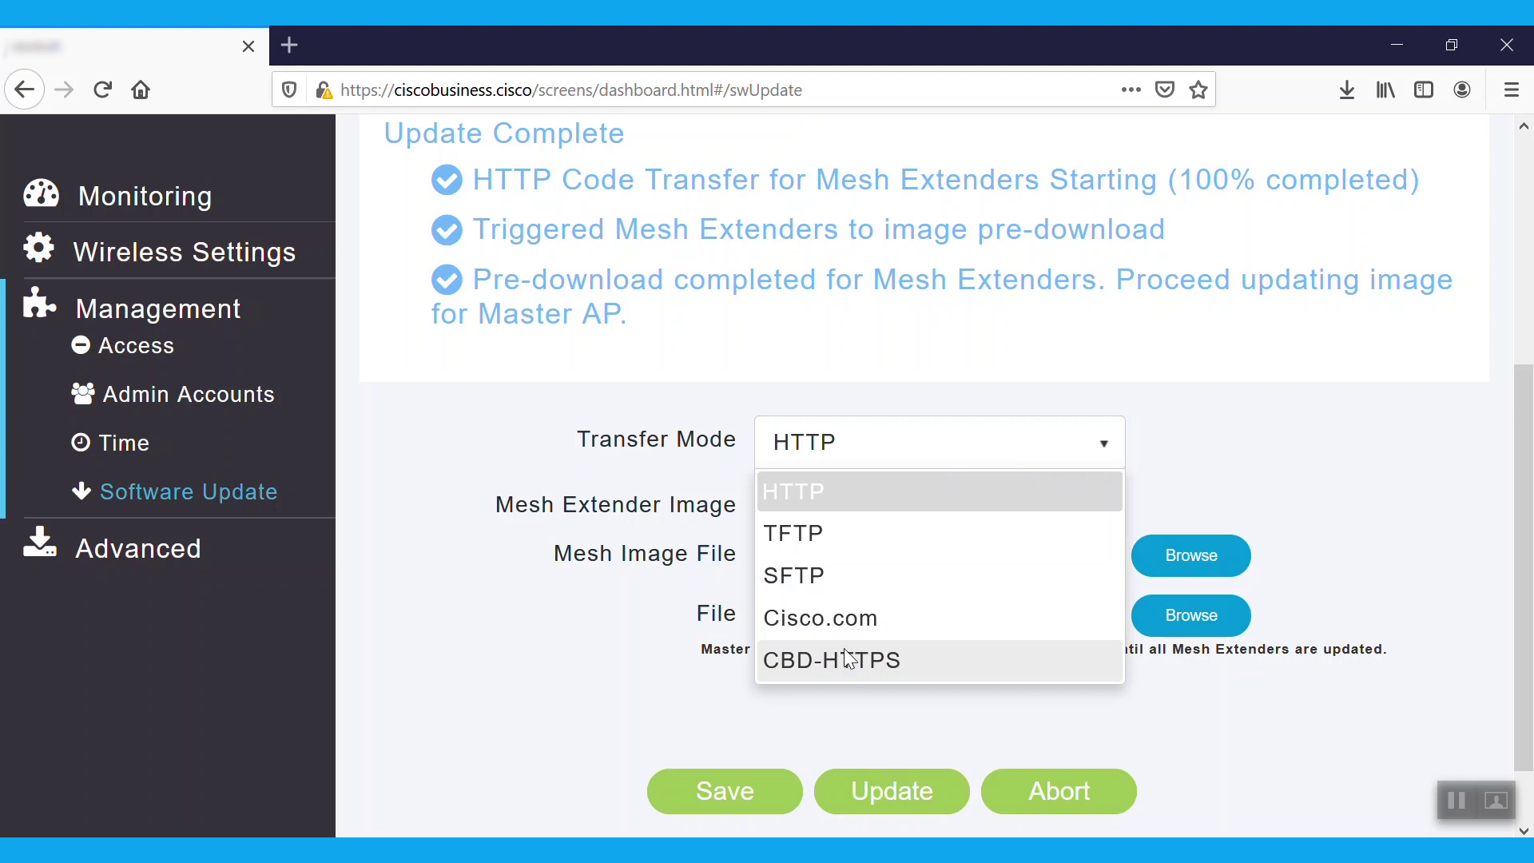
click(819, 499)
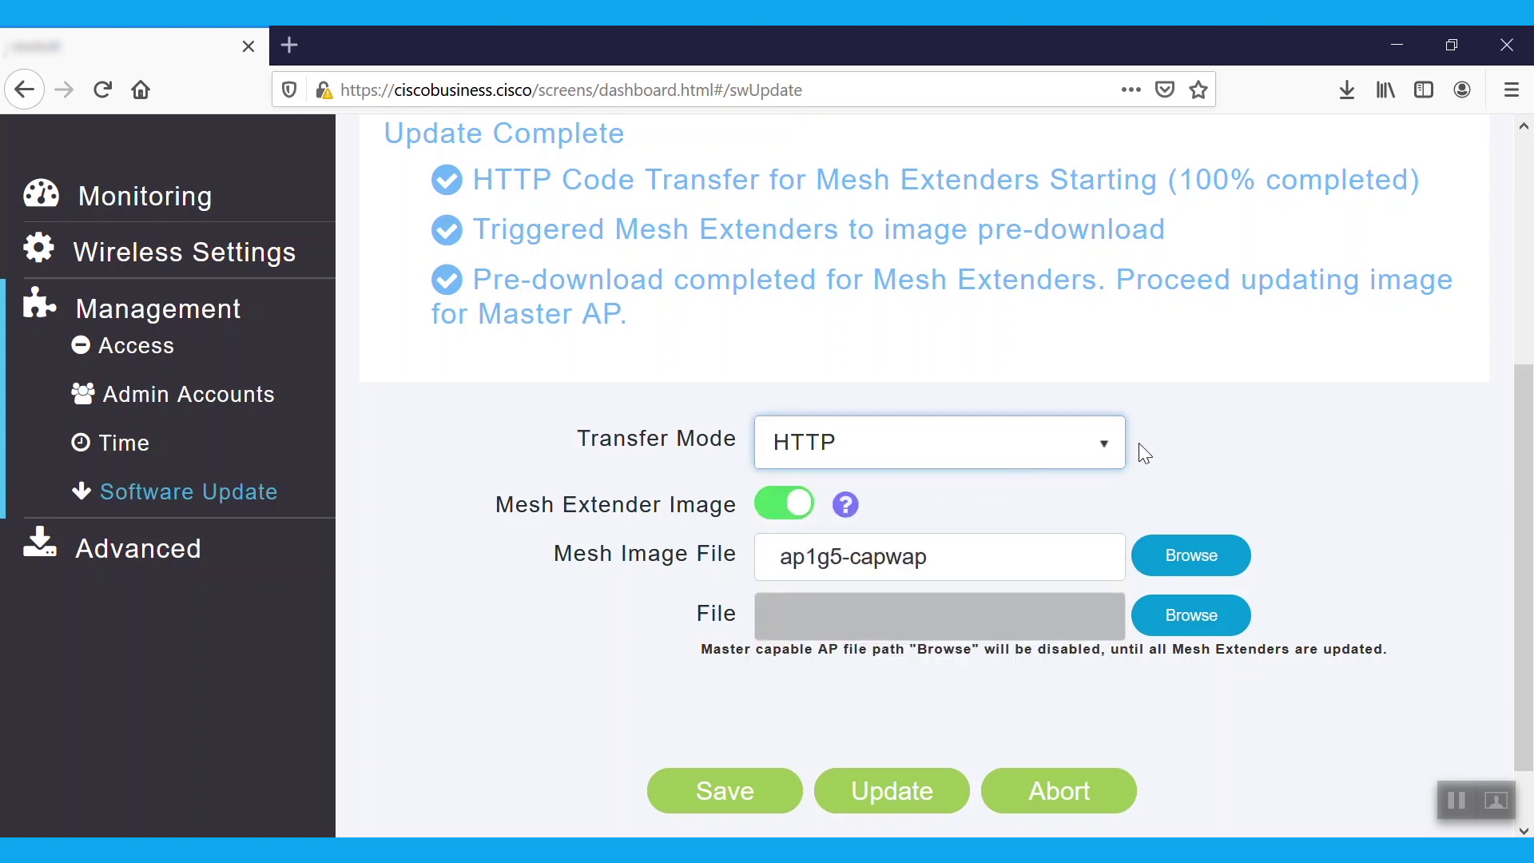
click(1448, 787)
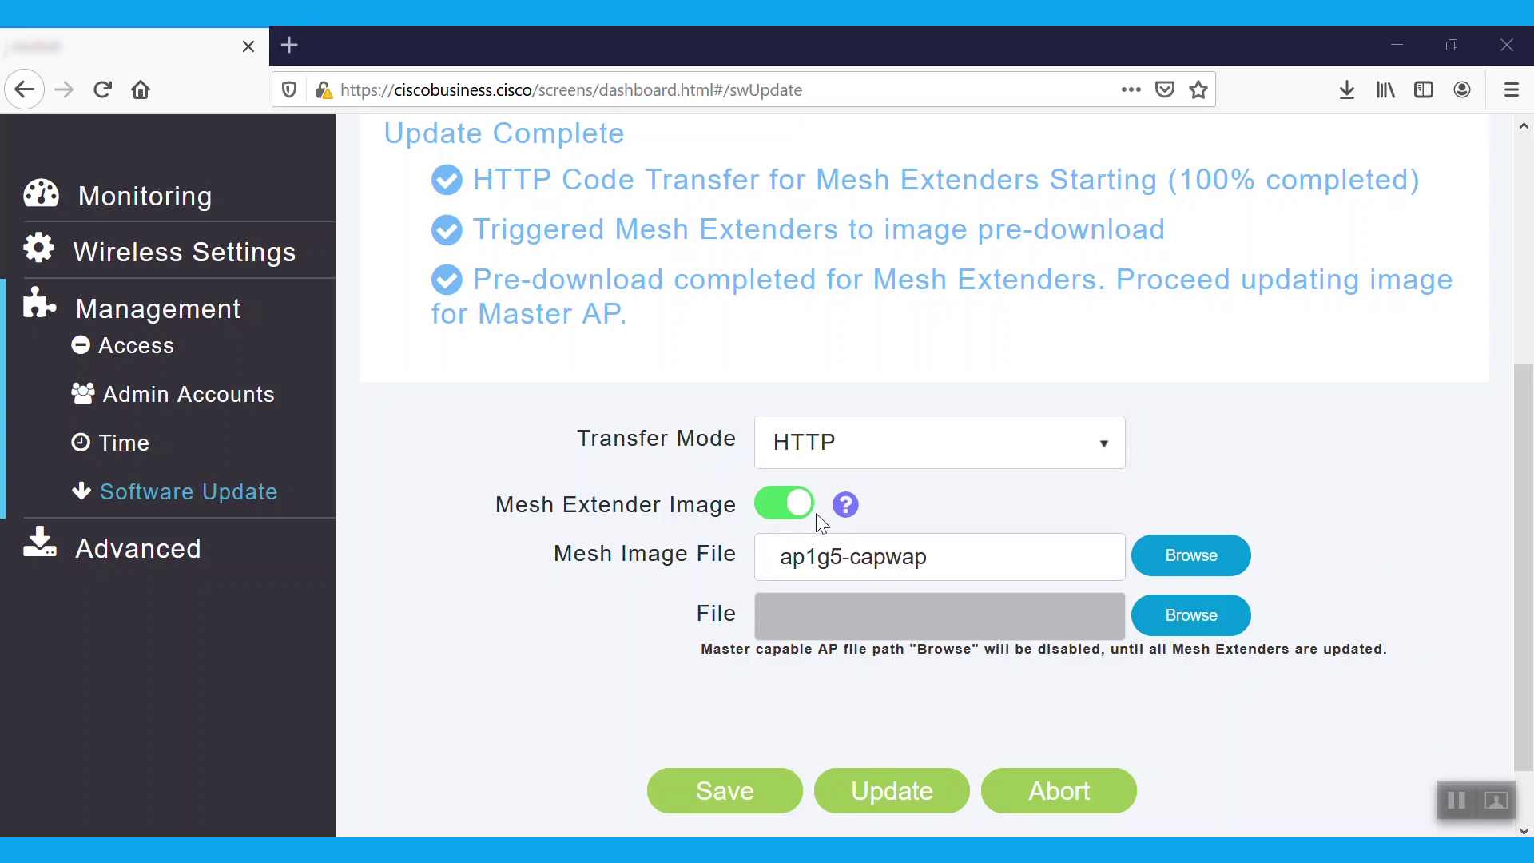
click(767, 502)
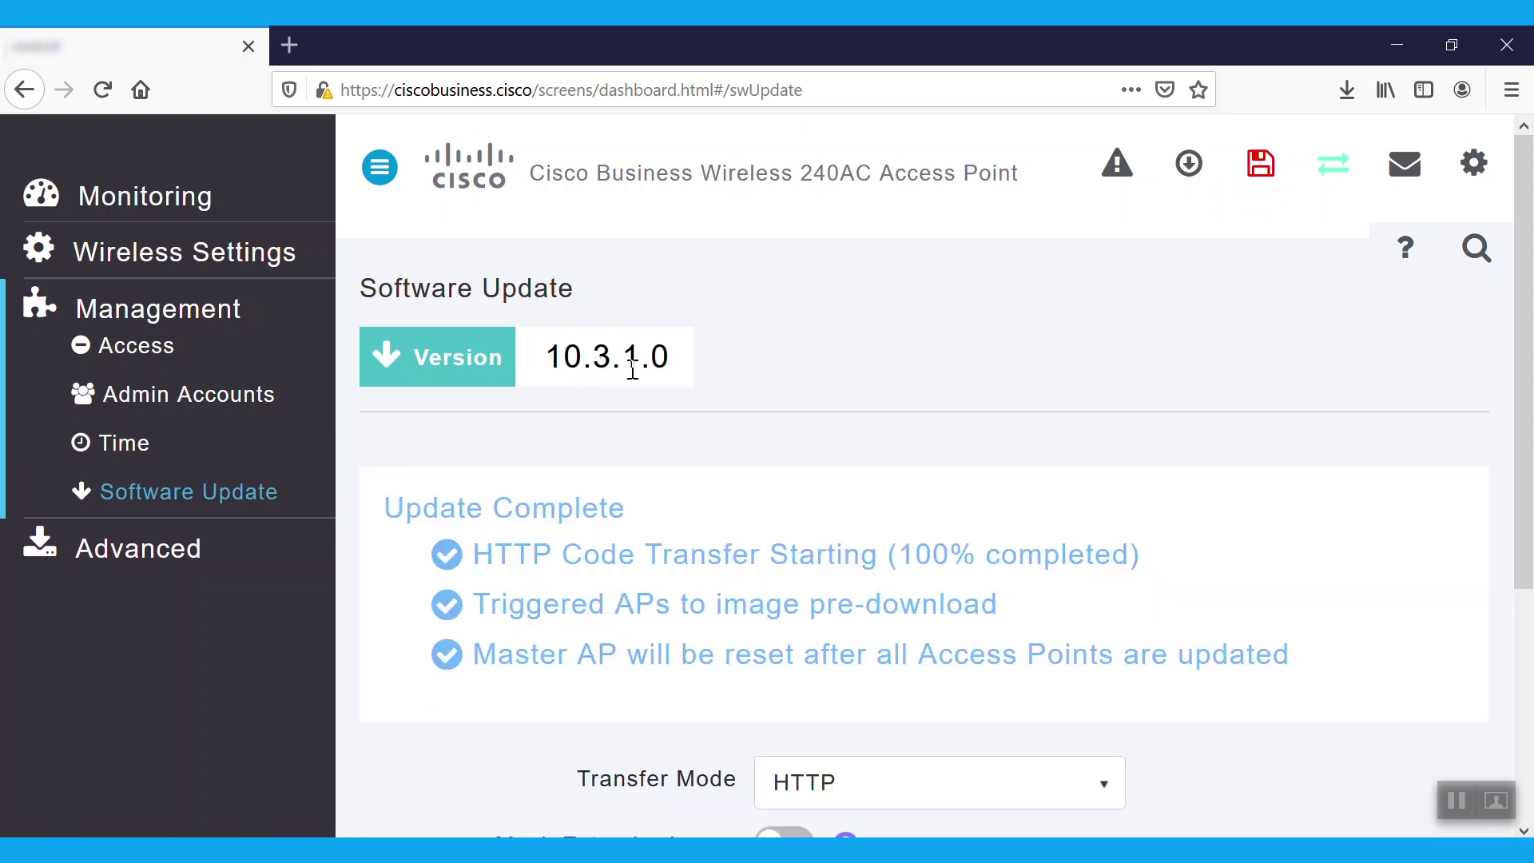
drag(1531, 346, 1531, 545)
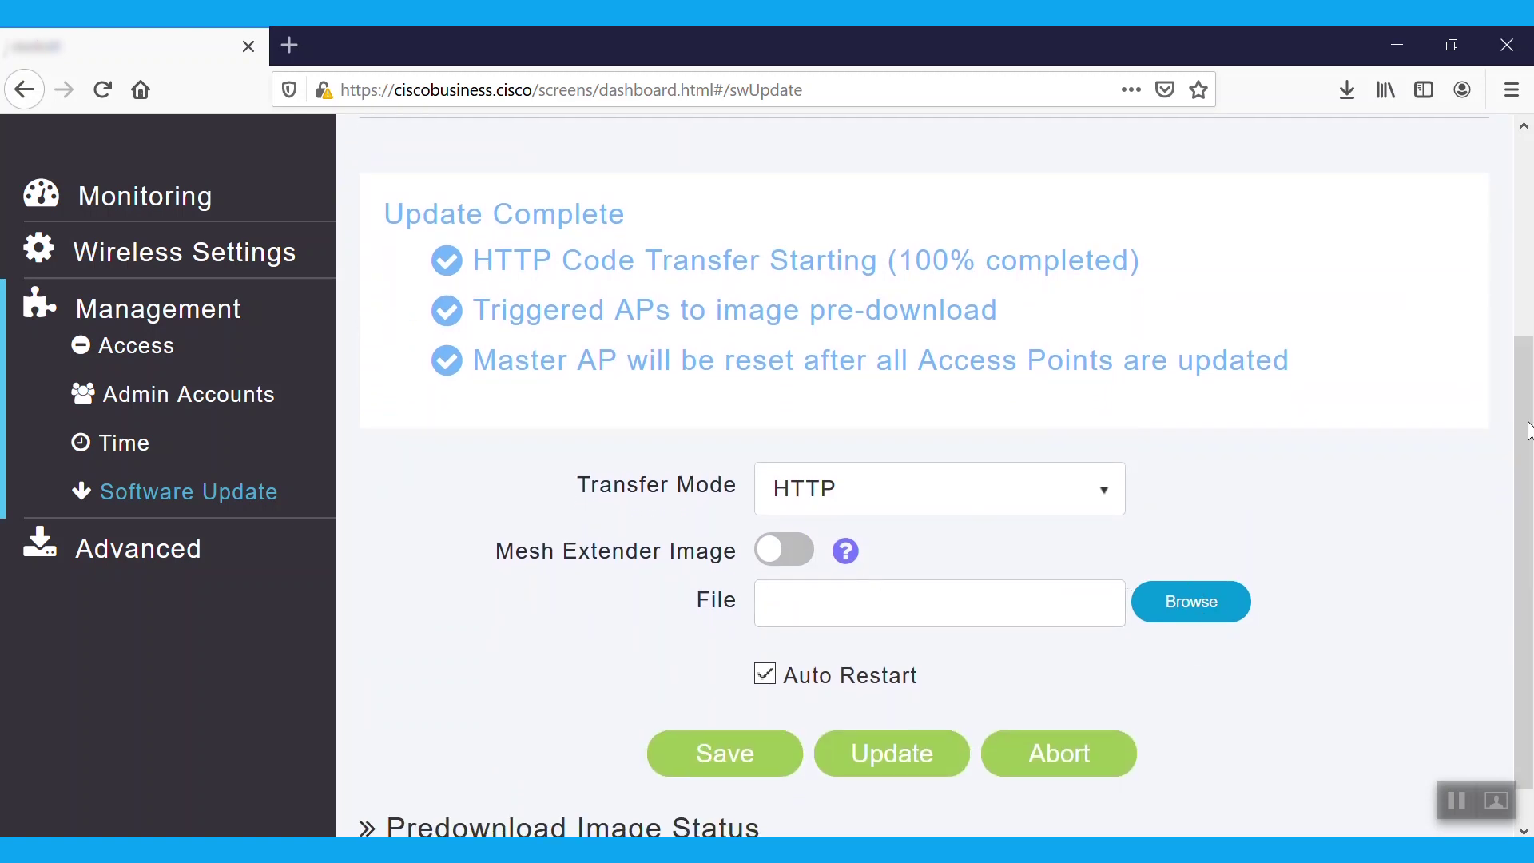
- Upload the ap1g5 image from Desktop\CBW over HTTP and start the update, confirming the predownload and cache prompts
drag(1528, 432, 1518, 228)
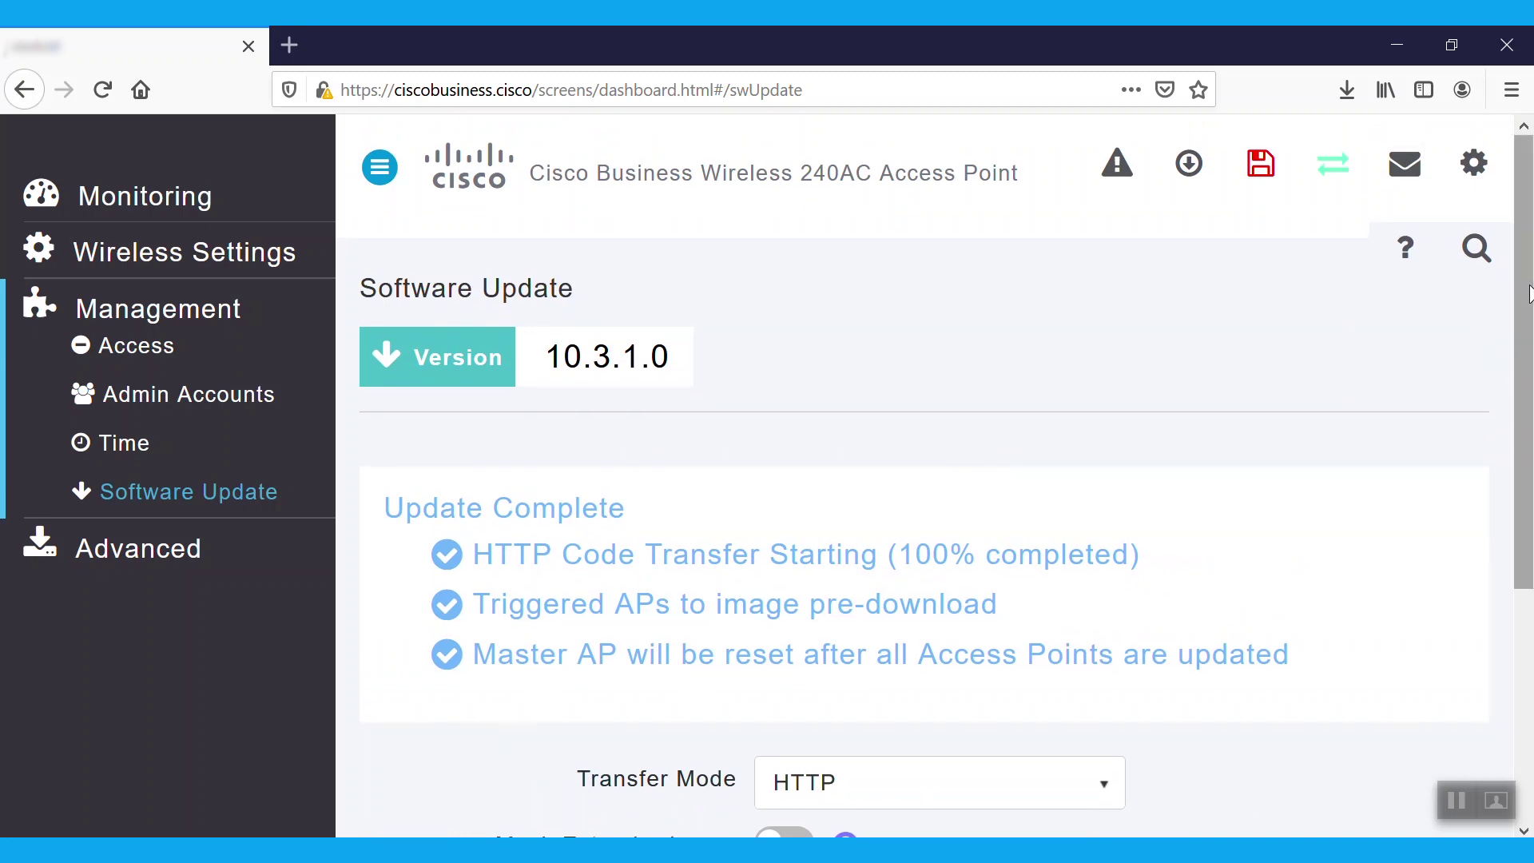
drag(1529, 294, 1525, 484)
click(1201, 620)
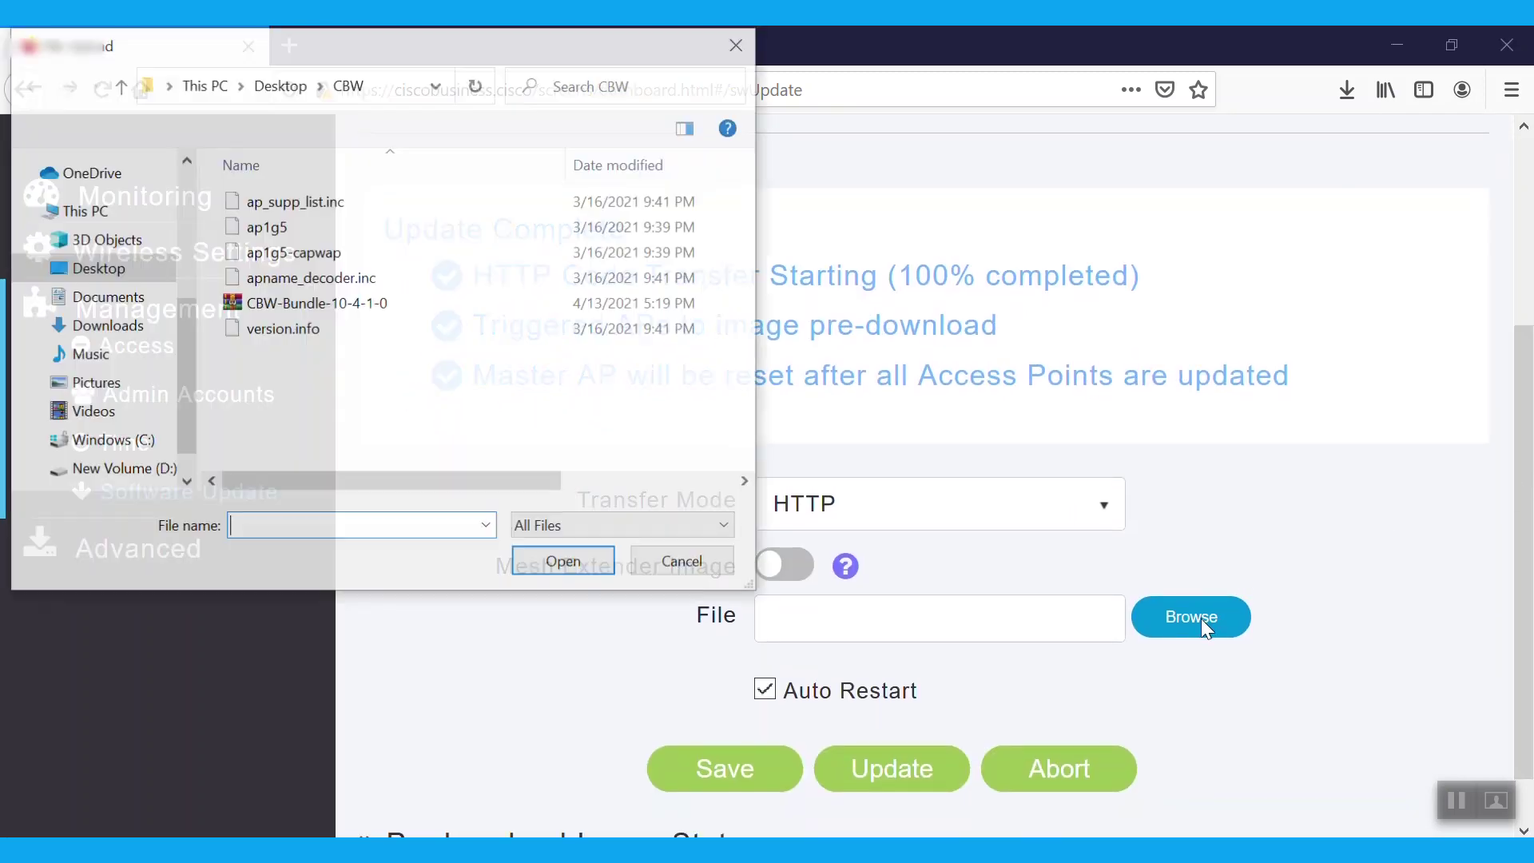
click(277, 236)
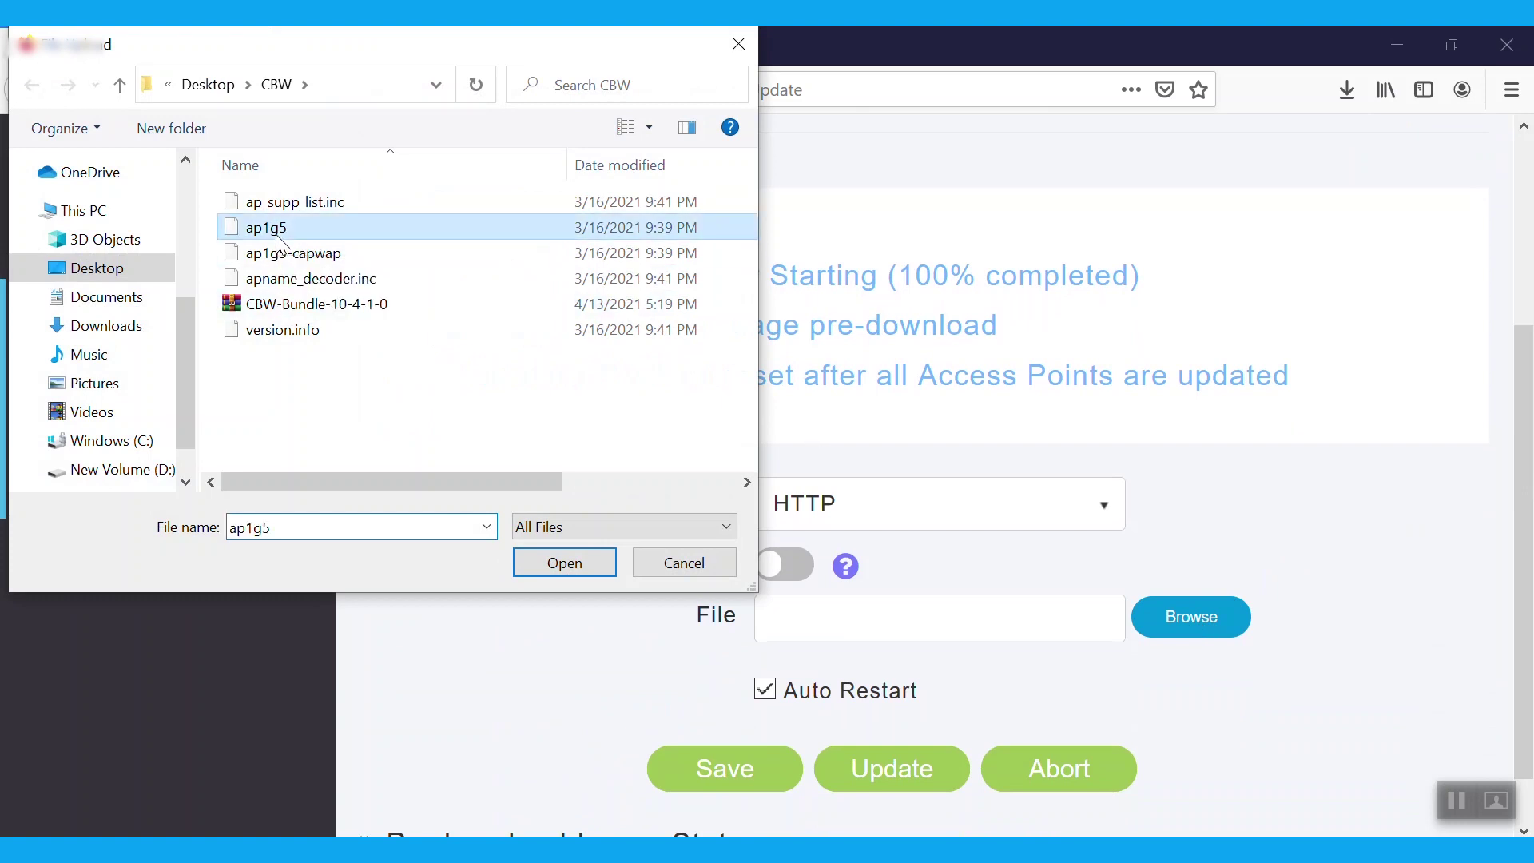
click(577, 569)
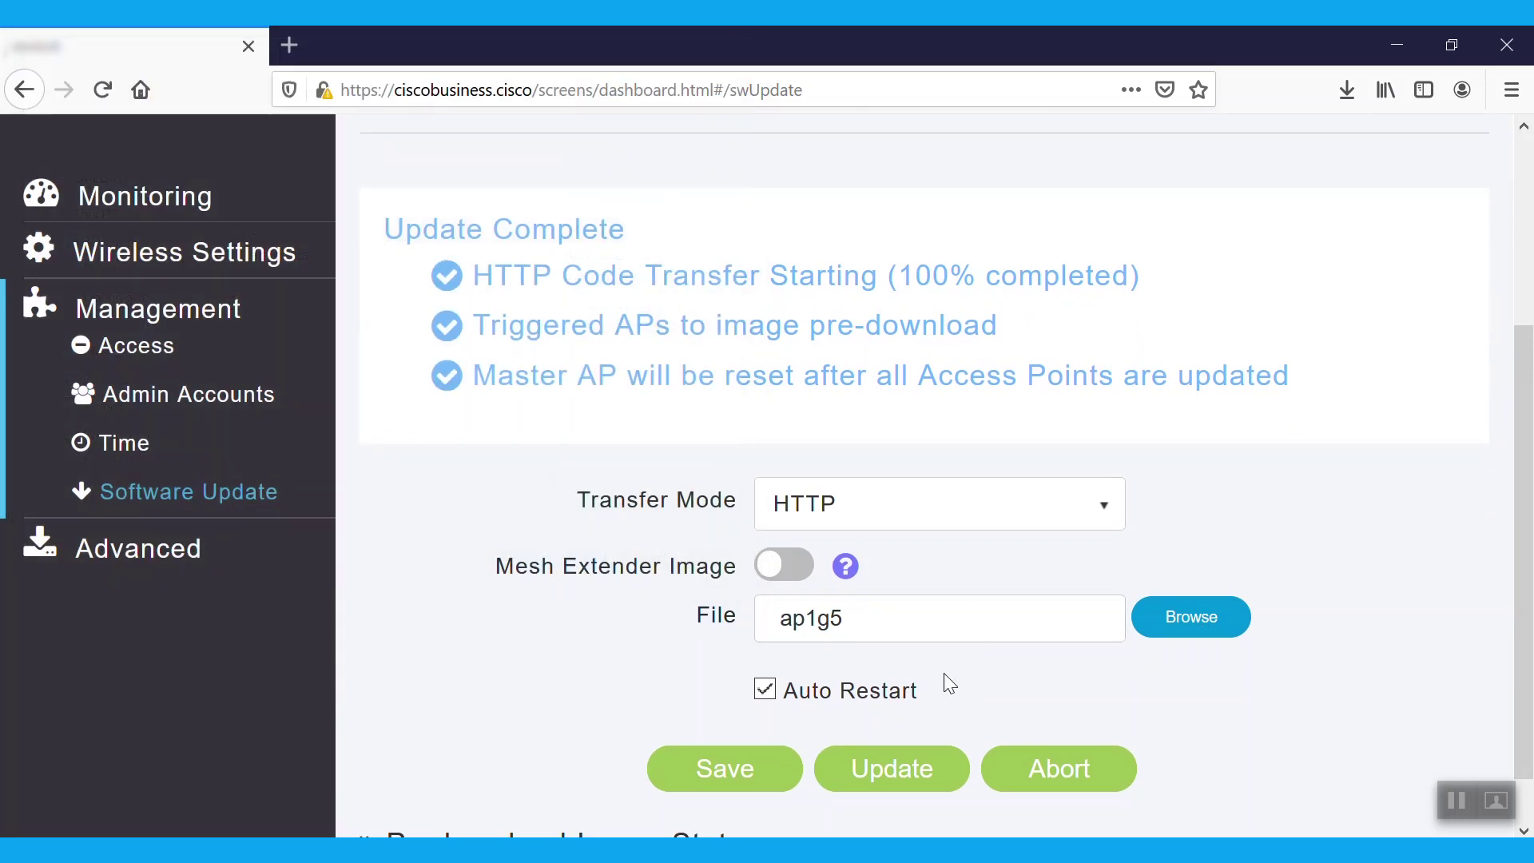
click(892, 768)
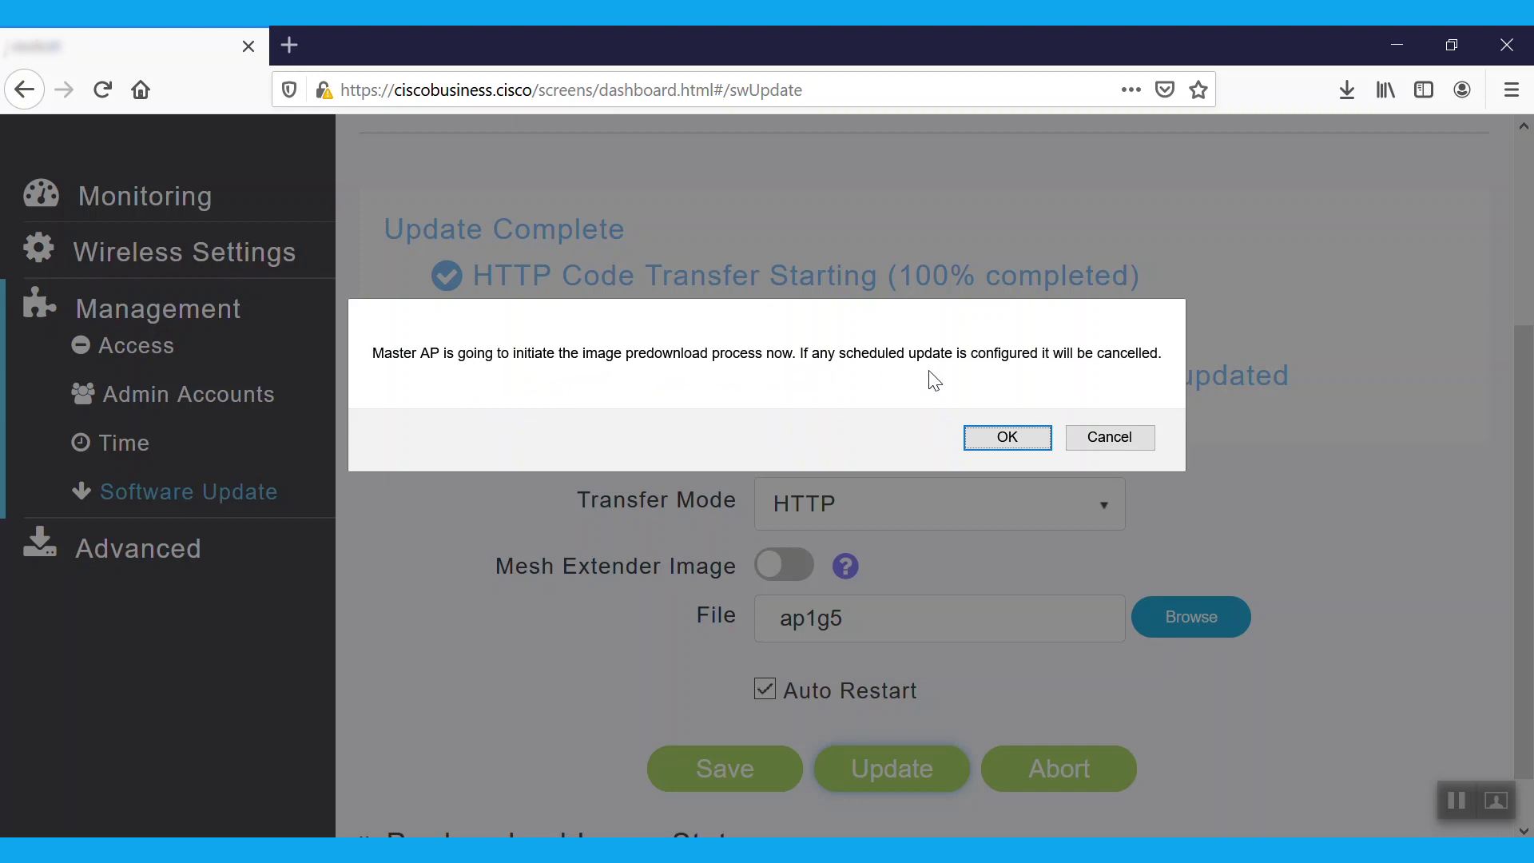
click(1007, 437)
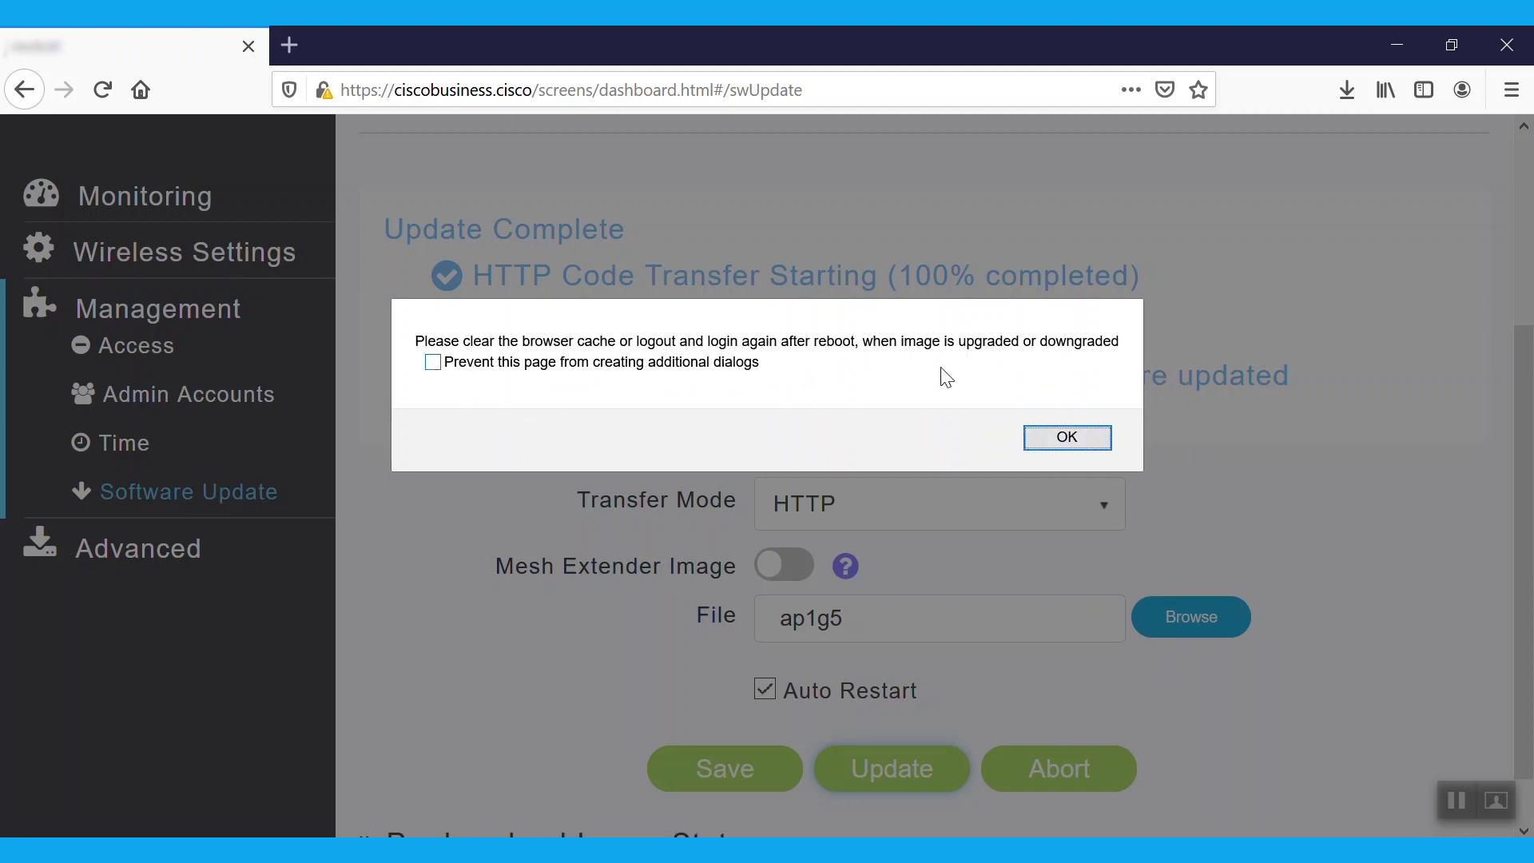
click(1065, 436)
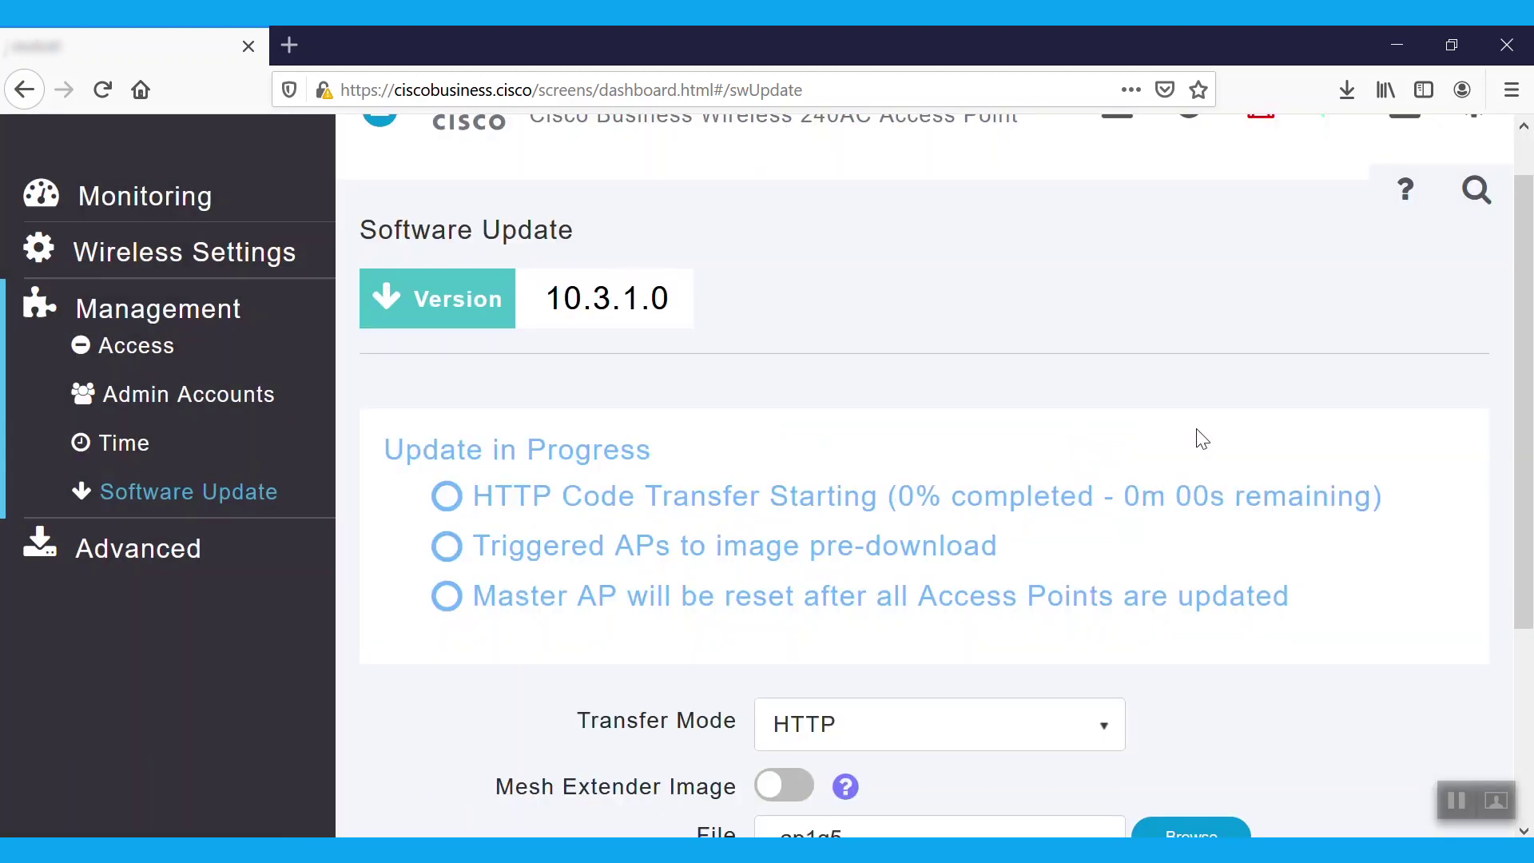
- Let the ap1g5 transfer reach 100% Update Complete, then request the image predownload again
scroll(1521, 343, down, 1)
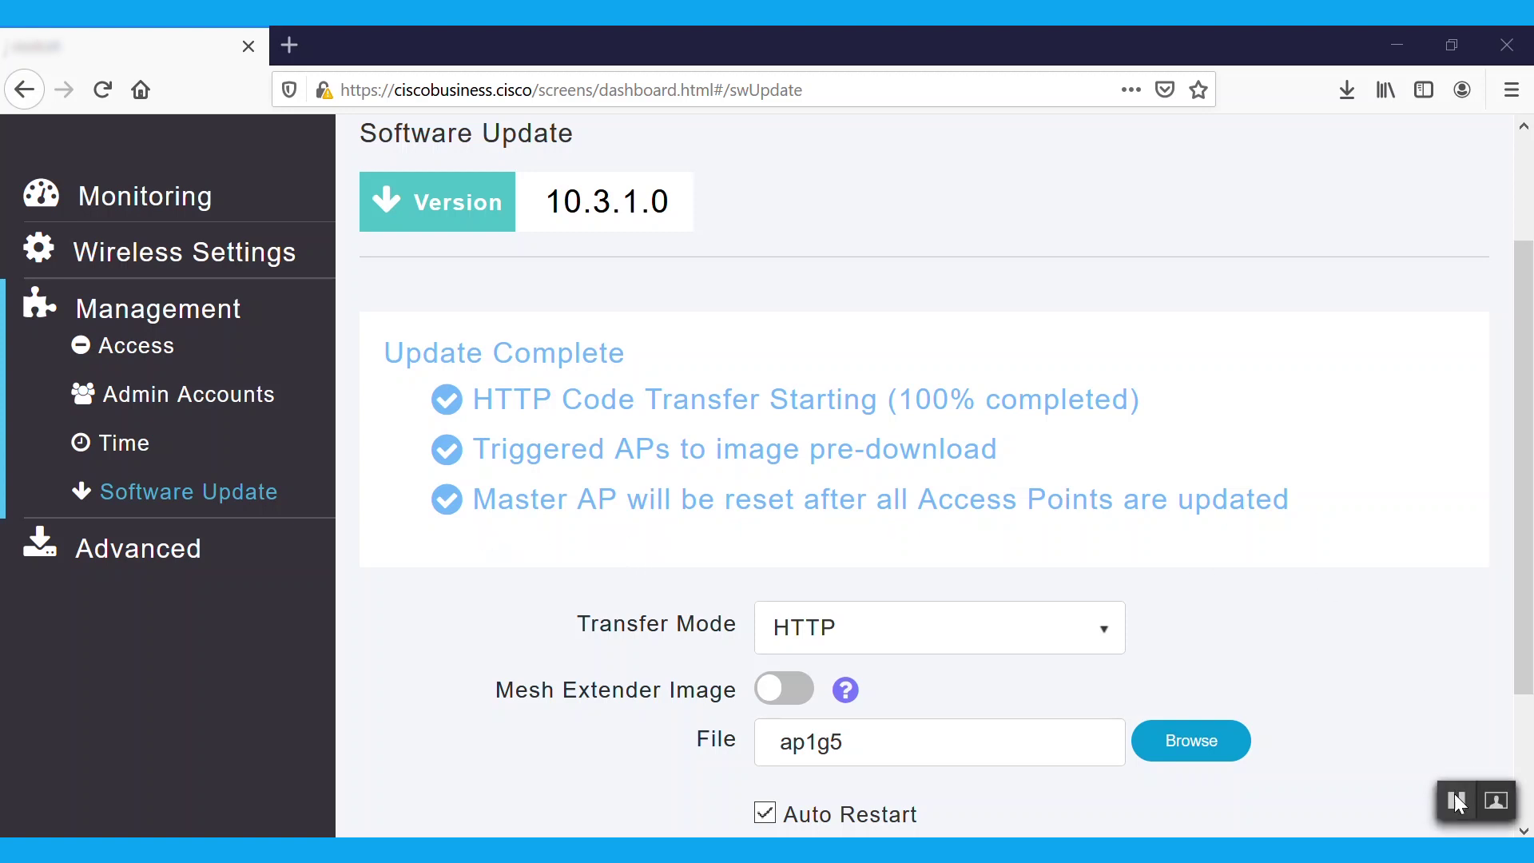
scroll(868, 658, down, 2)
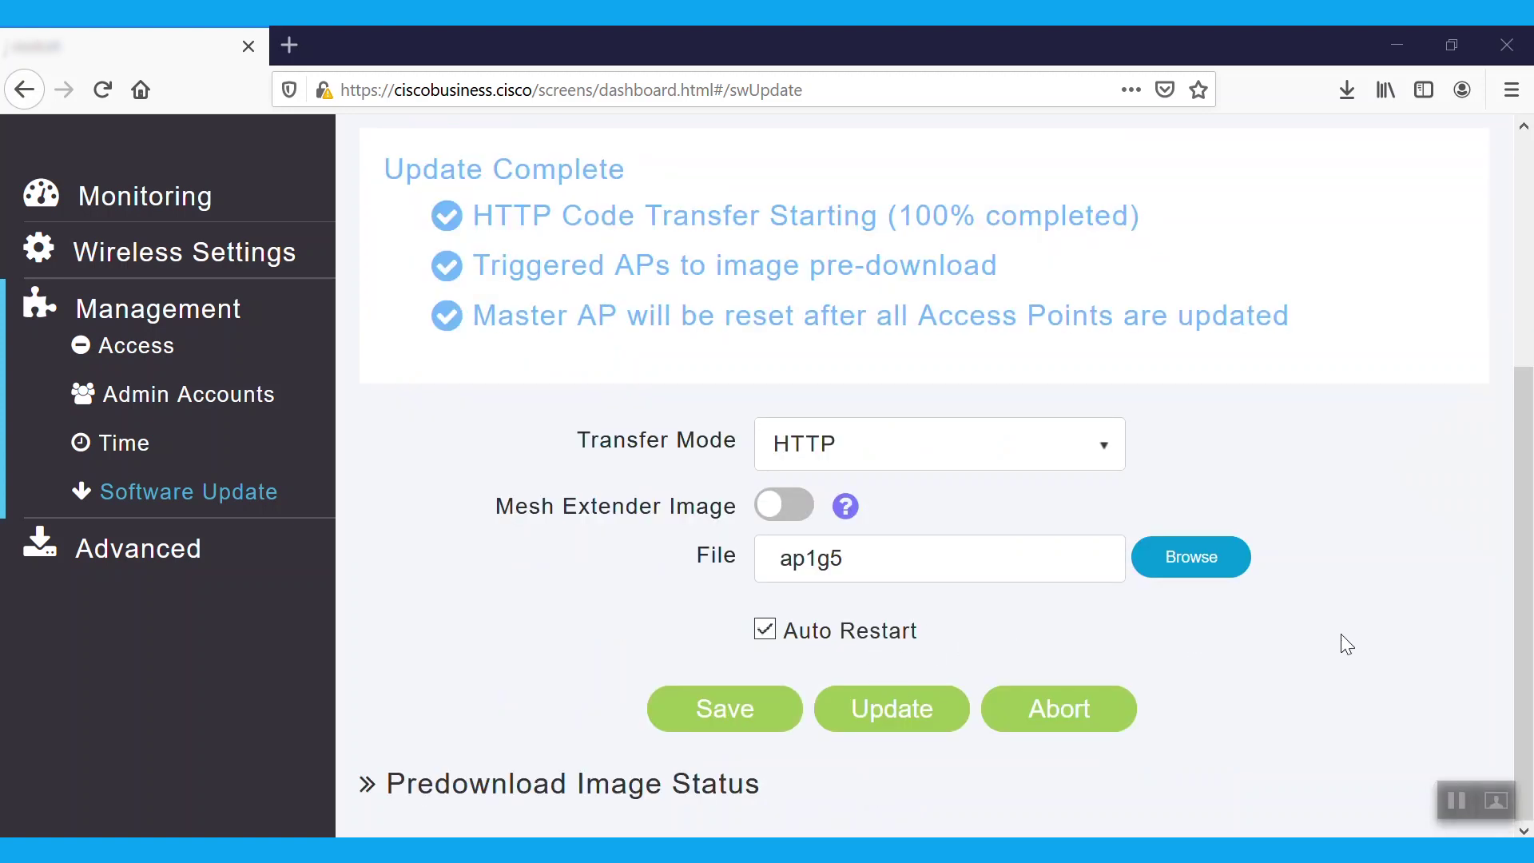
click(903, 716)
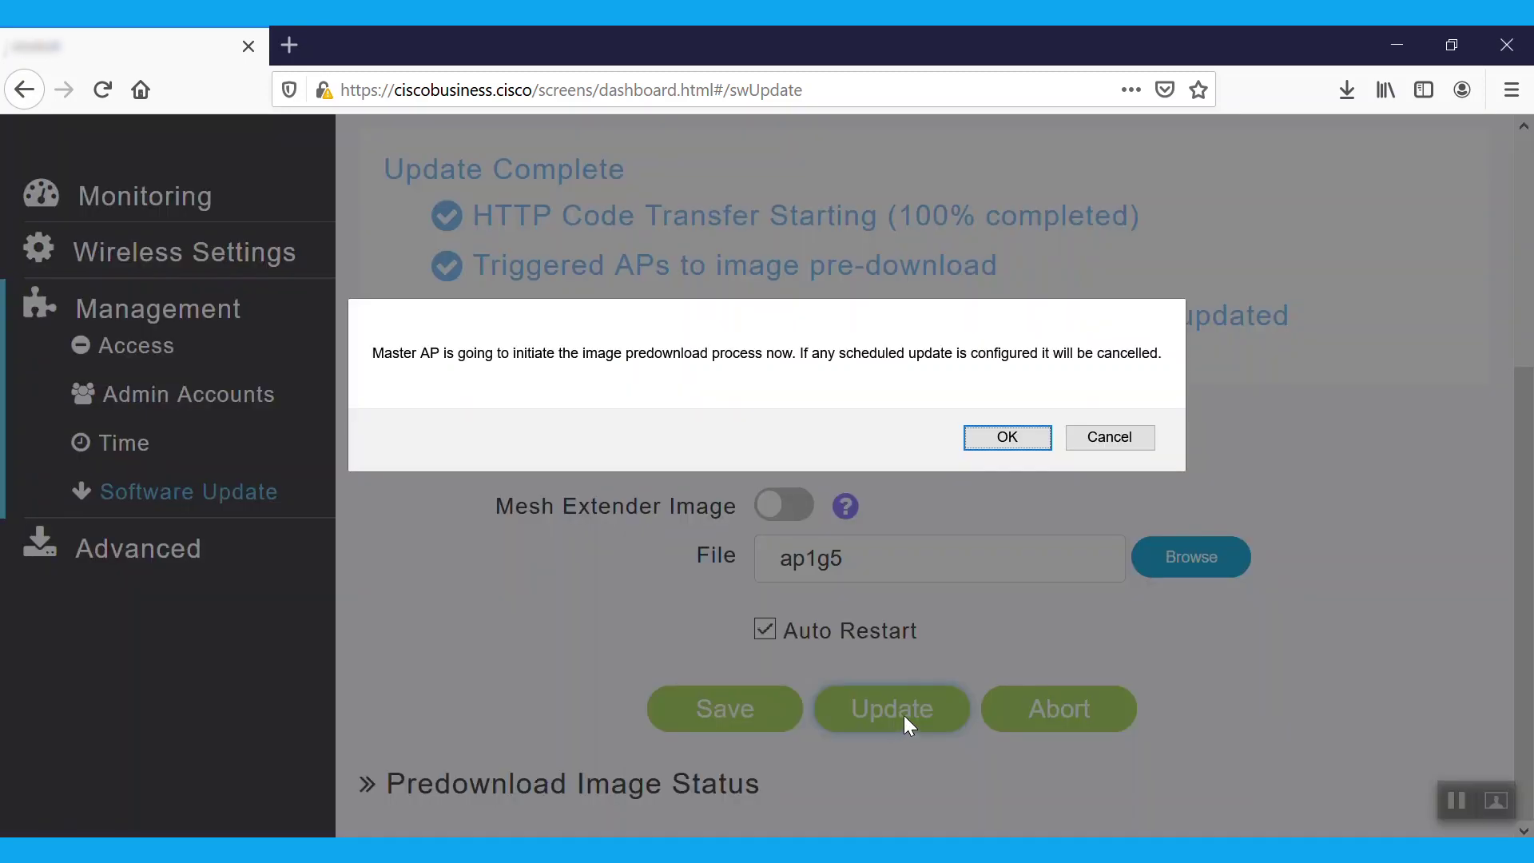
- Confirm the upgrade and sign back in with the admin username and password, confirming firmware 10.4.1.0
click(1007, 438)
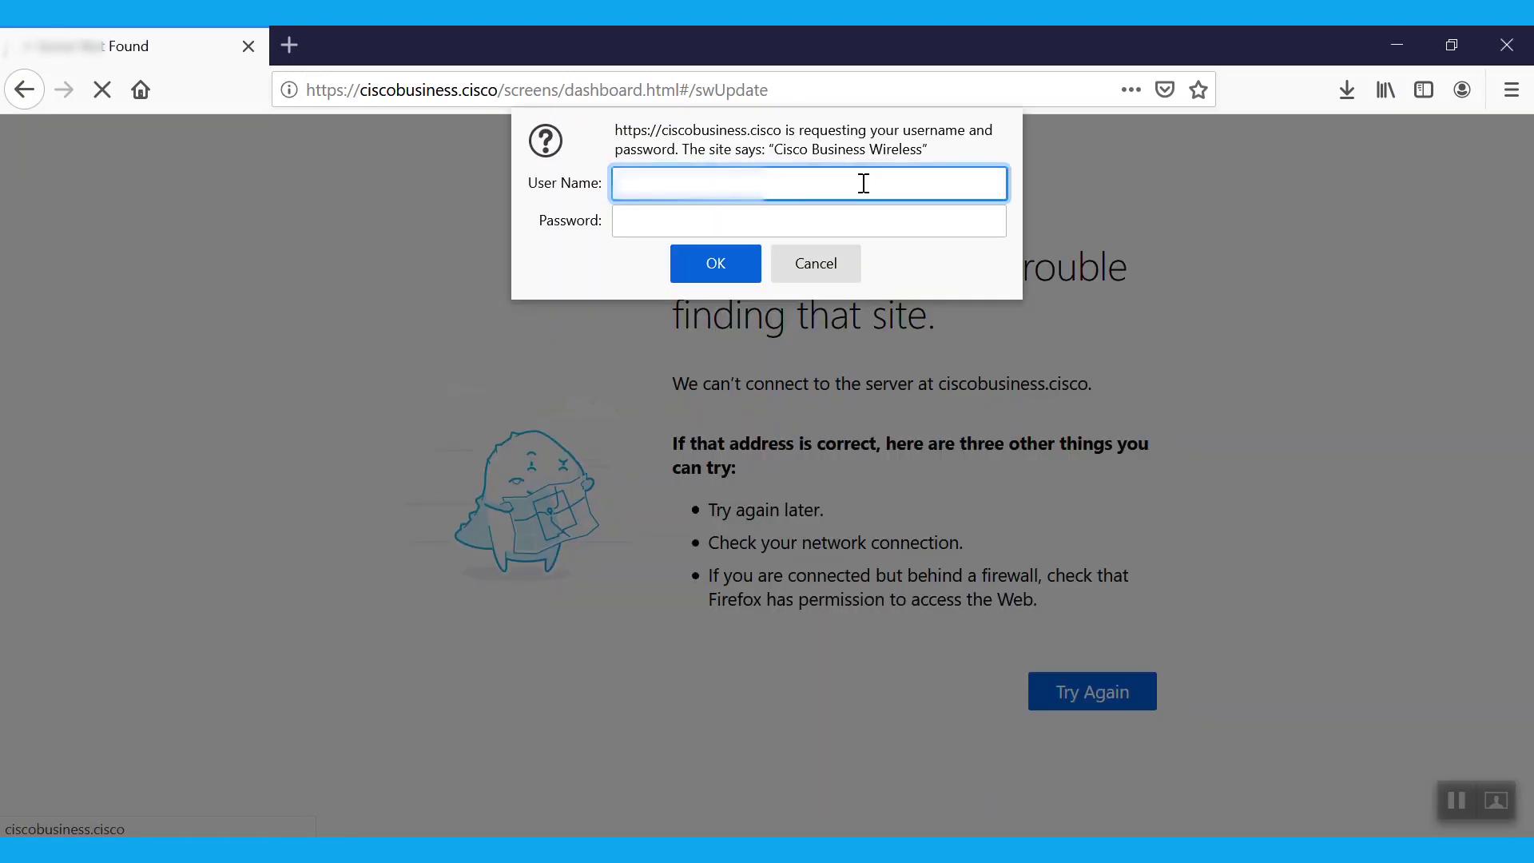
key(Tab)
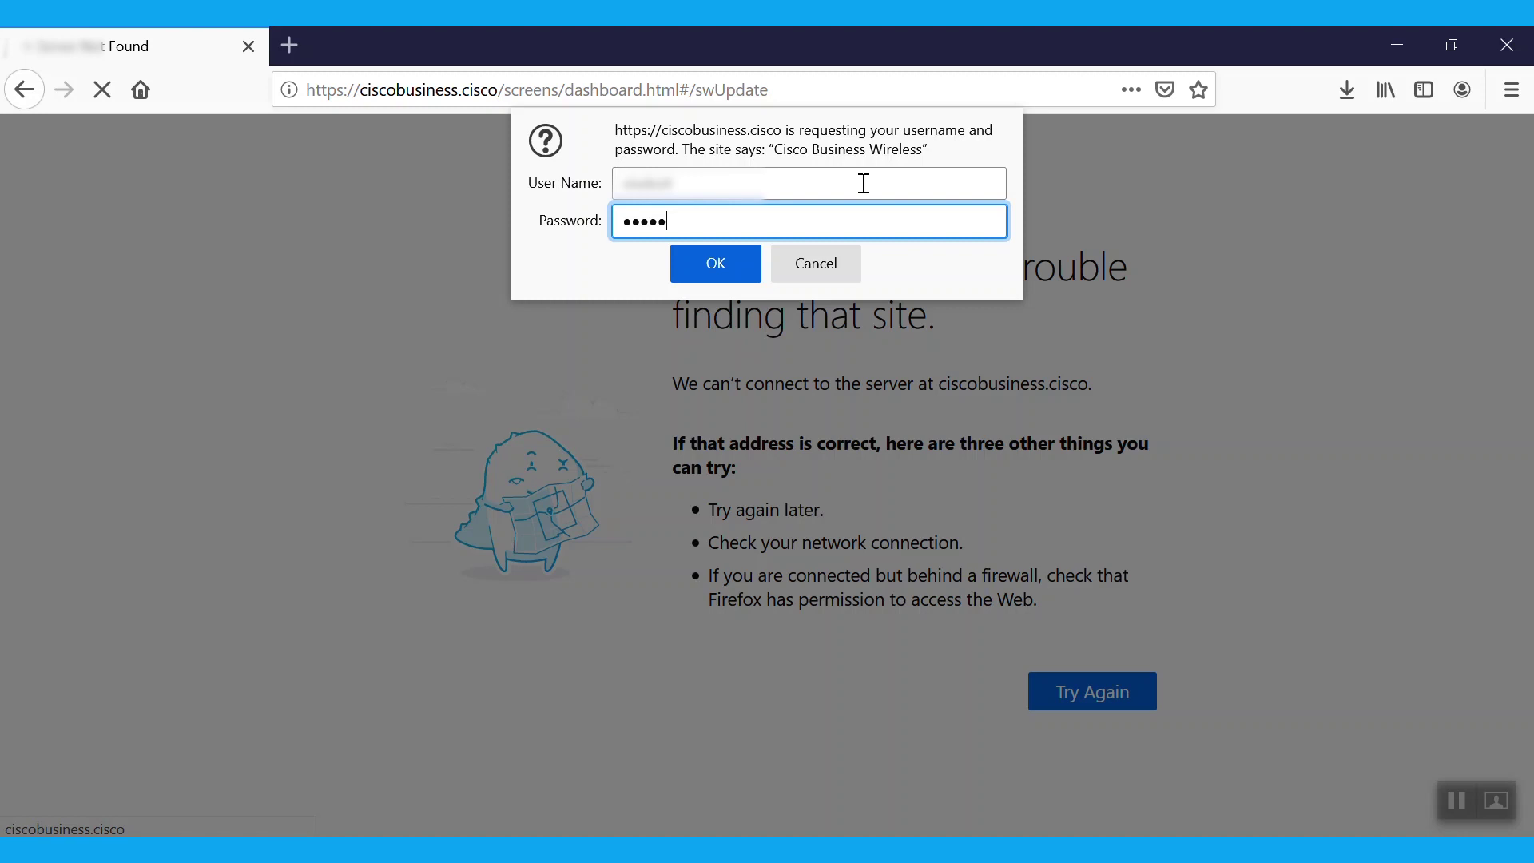
click(726, 262)
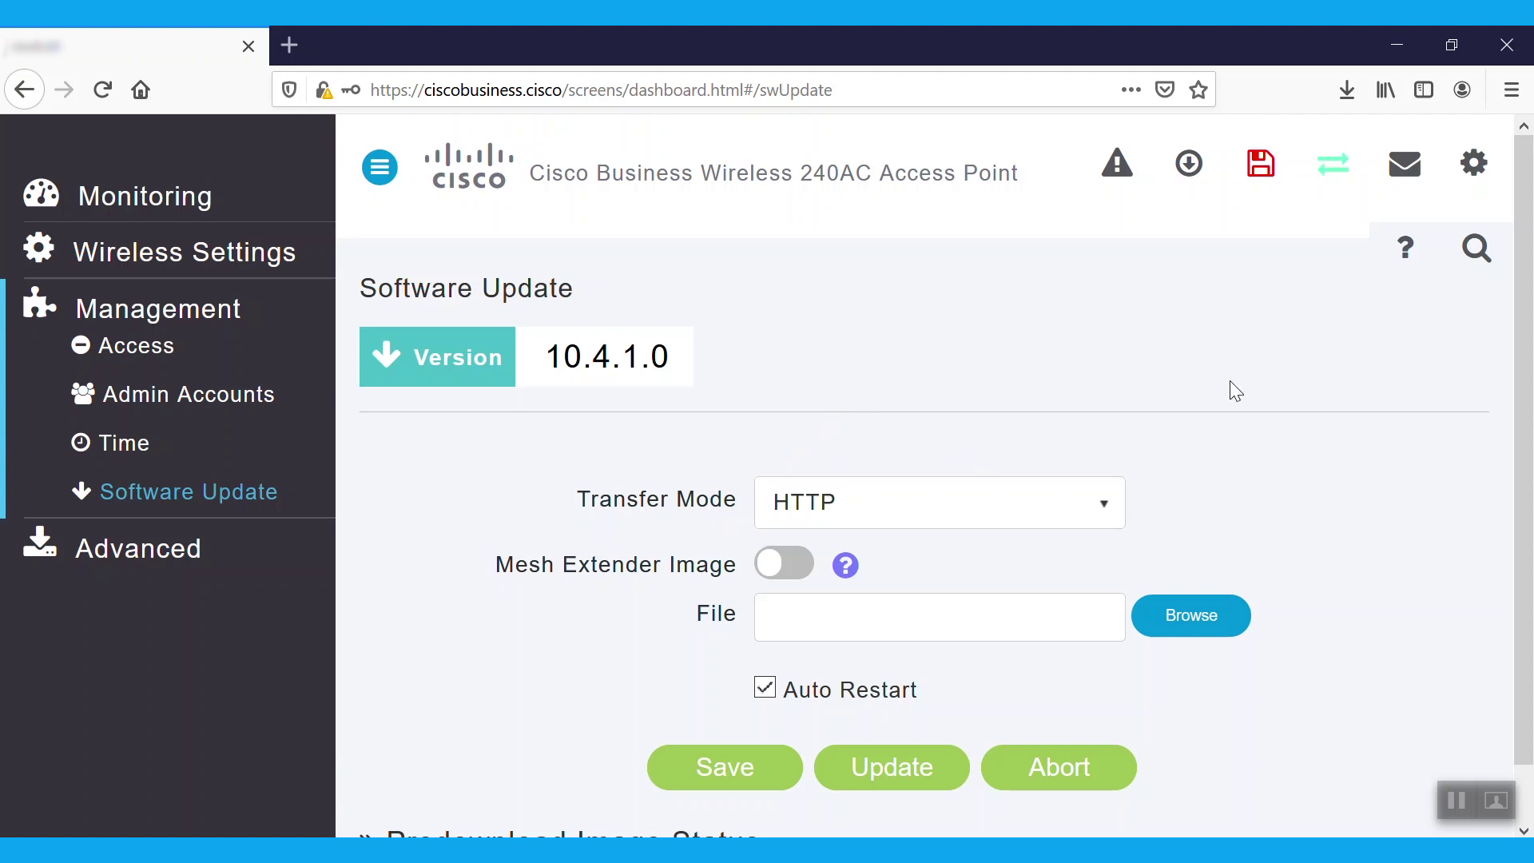
scroll(1473, 364, down, 1)
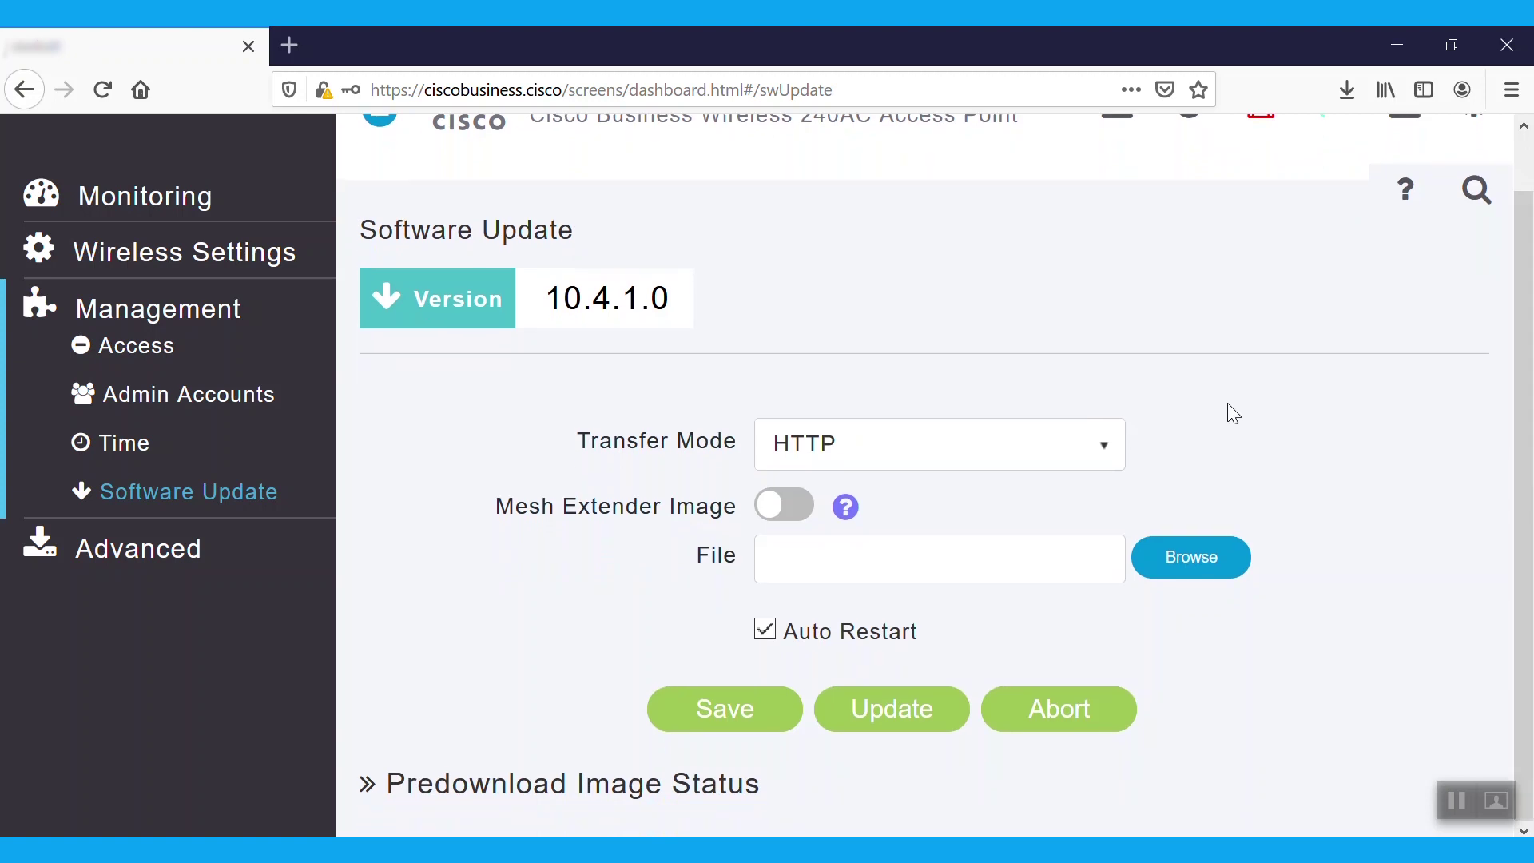
- Set Transfer Mode to TFTP, try the Schedule Update toggle and date picker, then turn scheduling off
click(1116, 454)
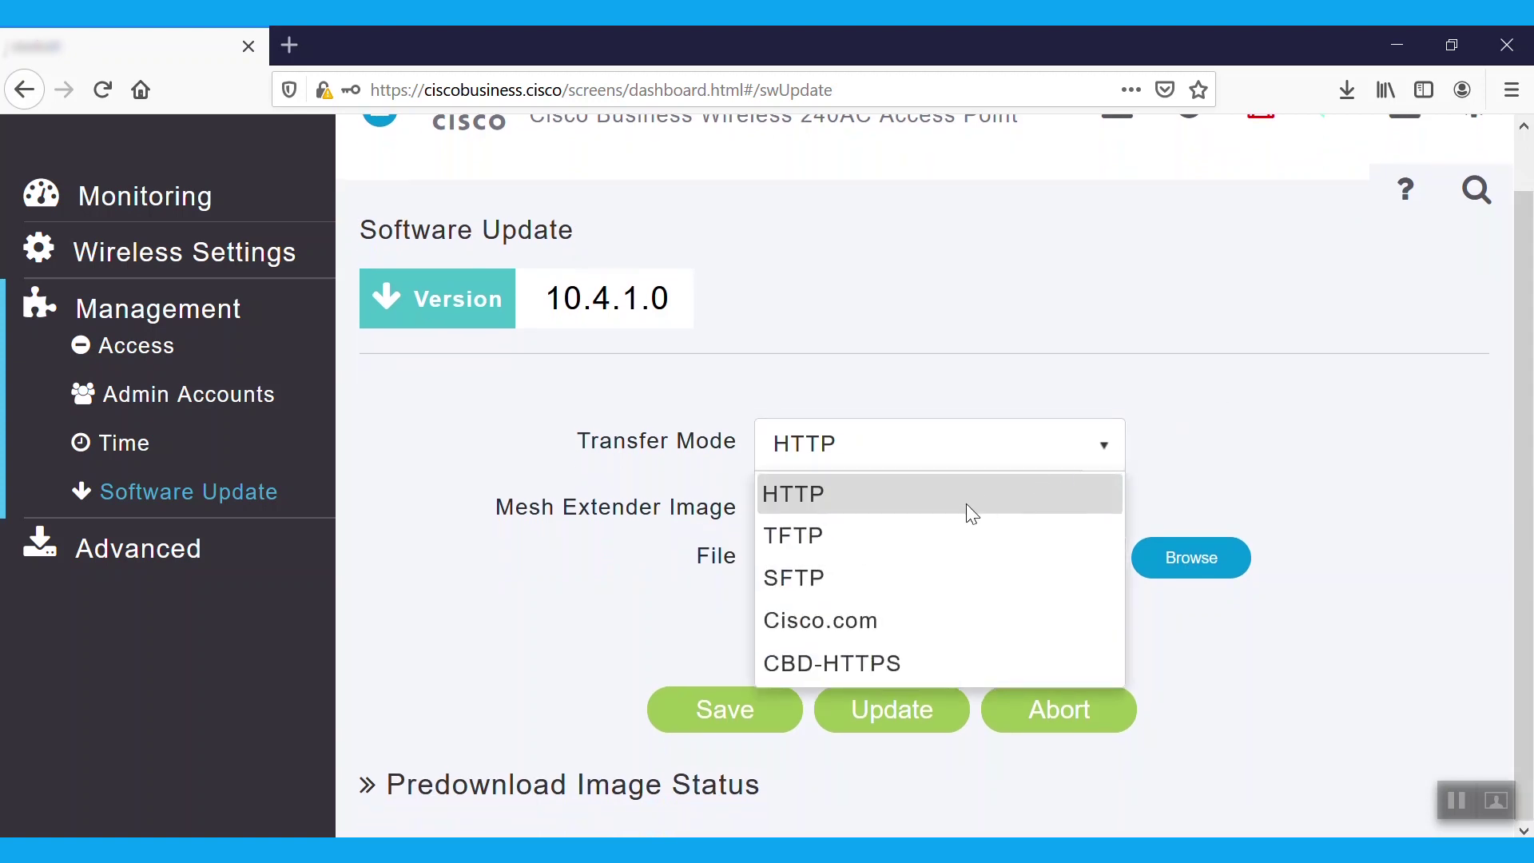
click(886, 551)
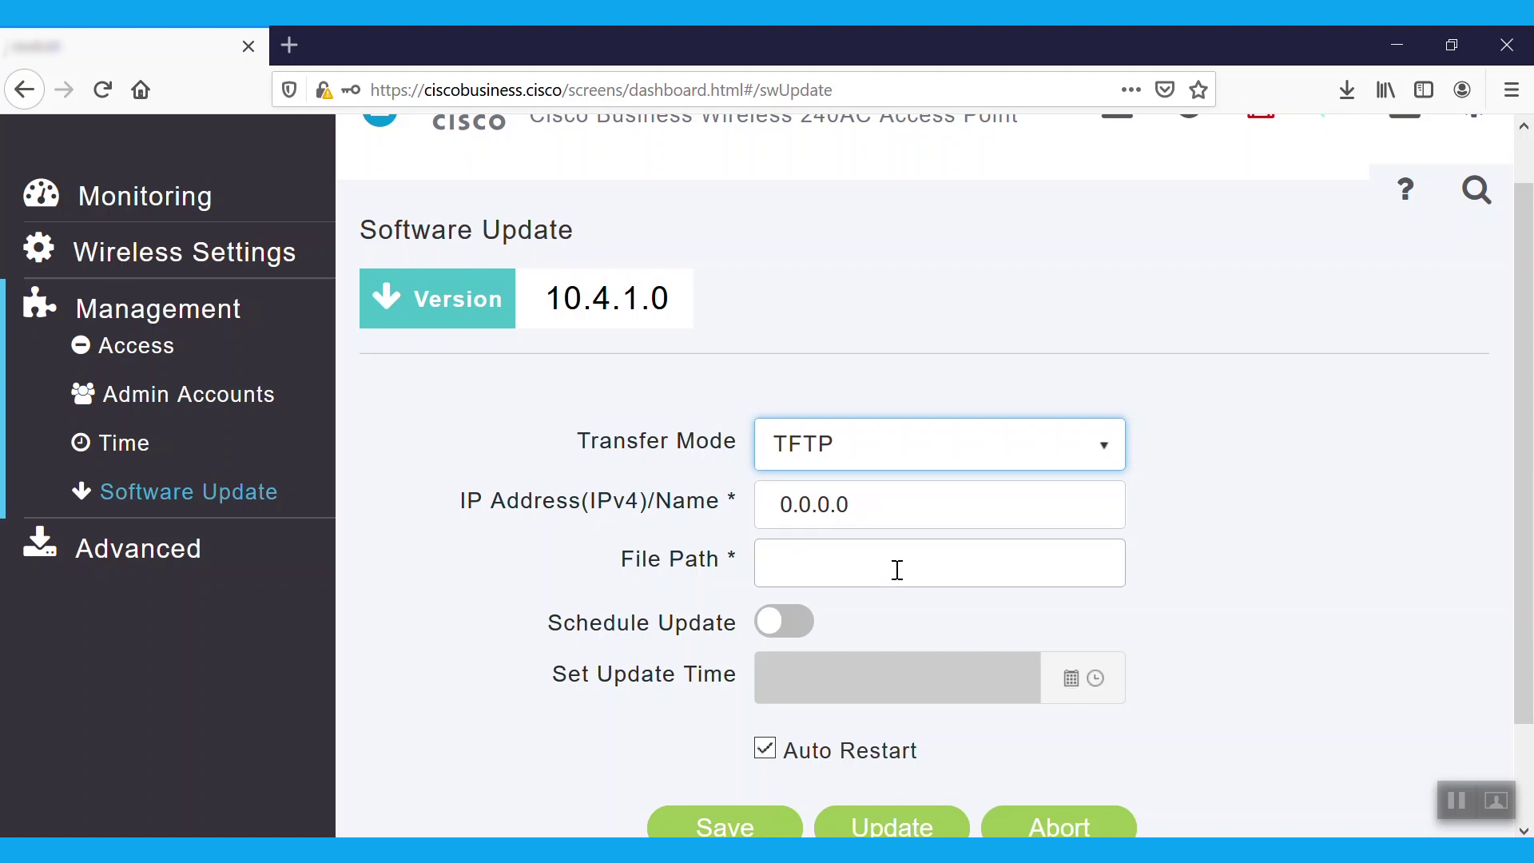
click(781, 626)
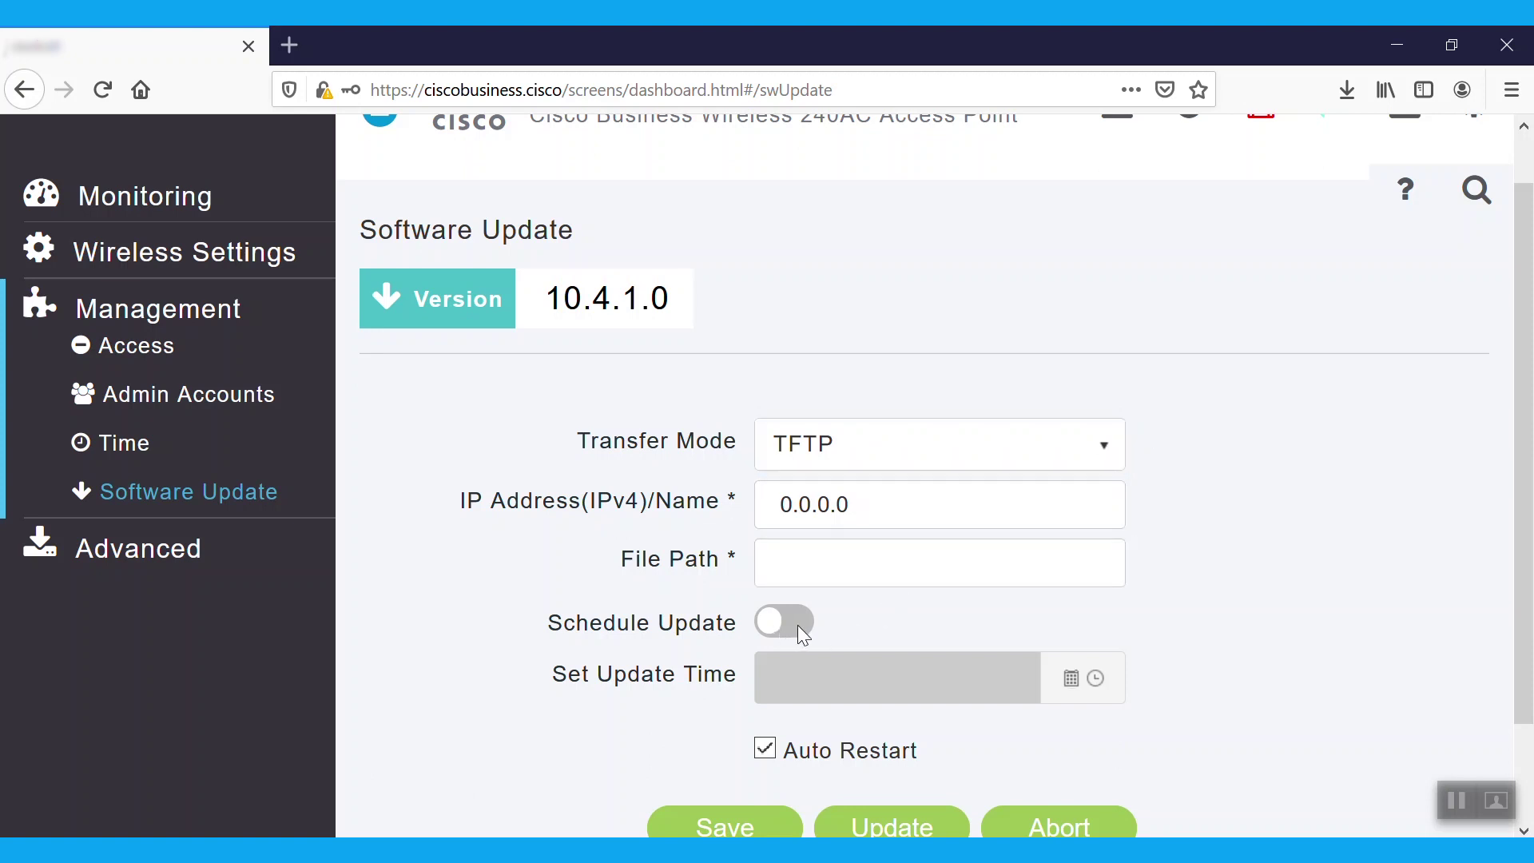
click(1066, 683)
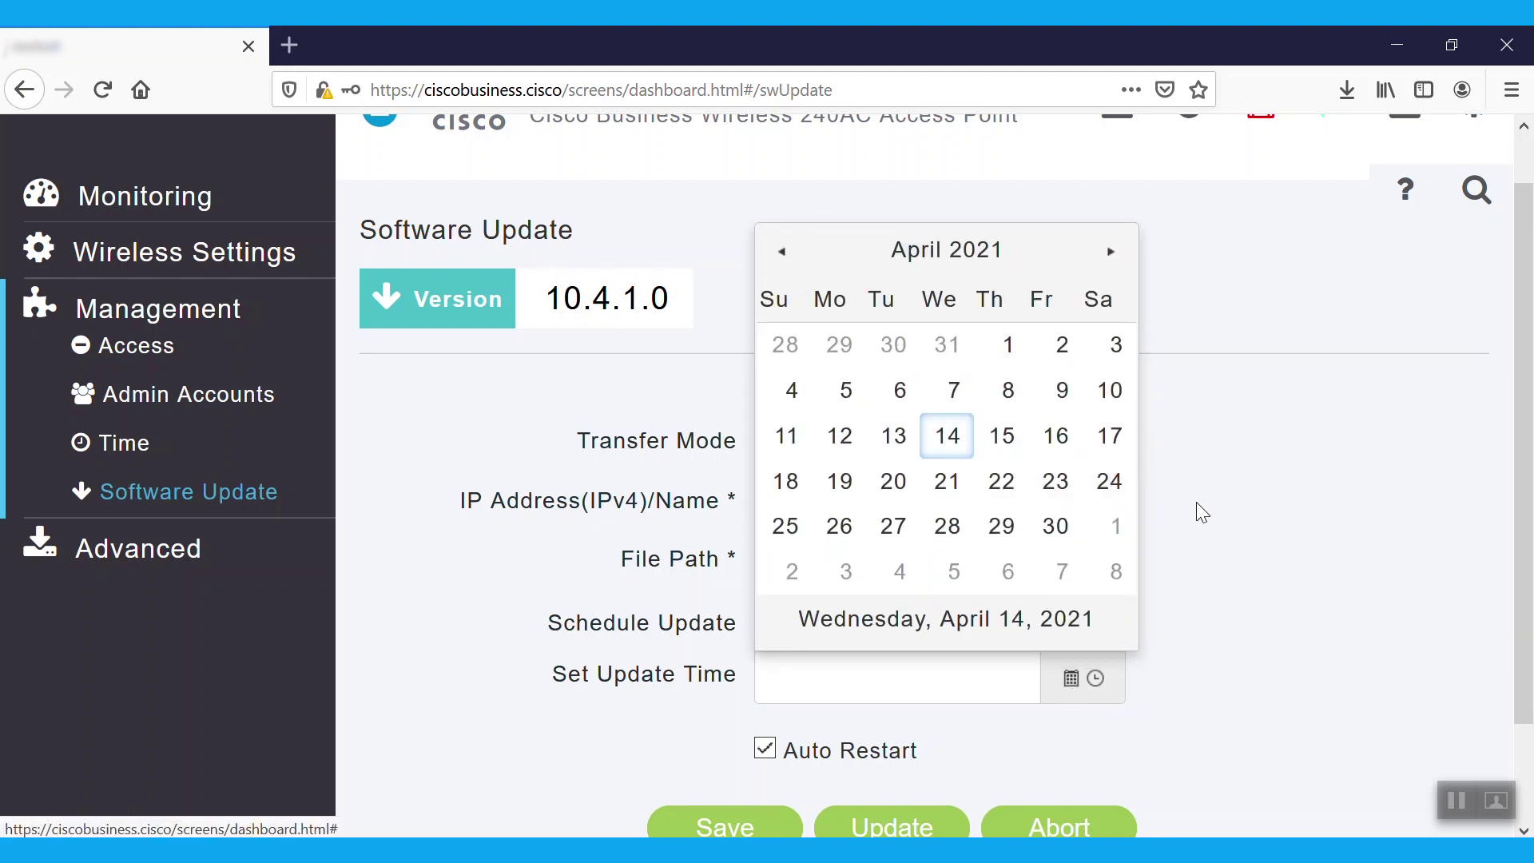
click(1243, 518)
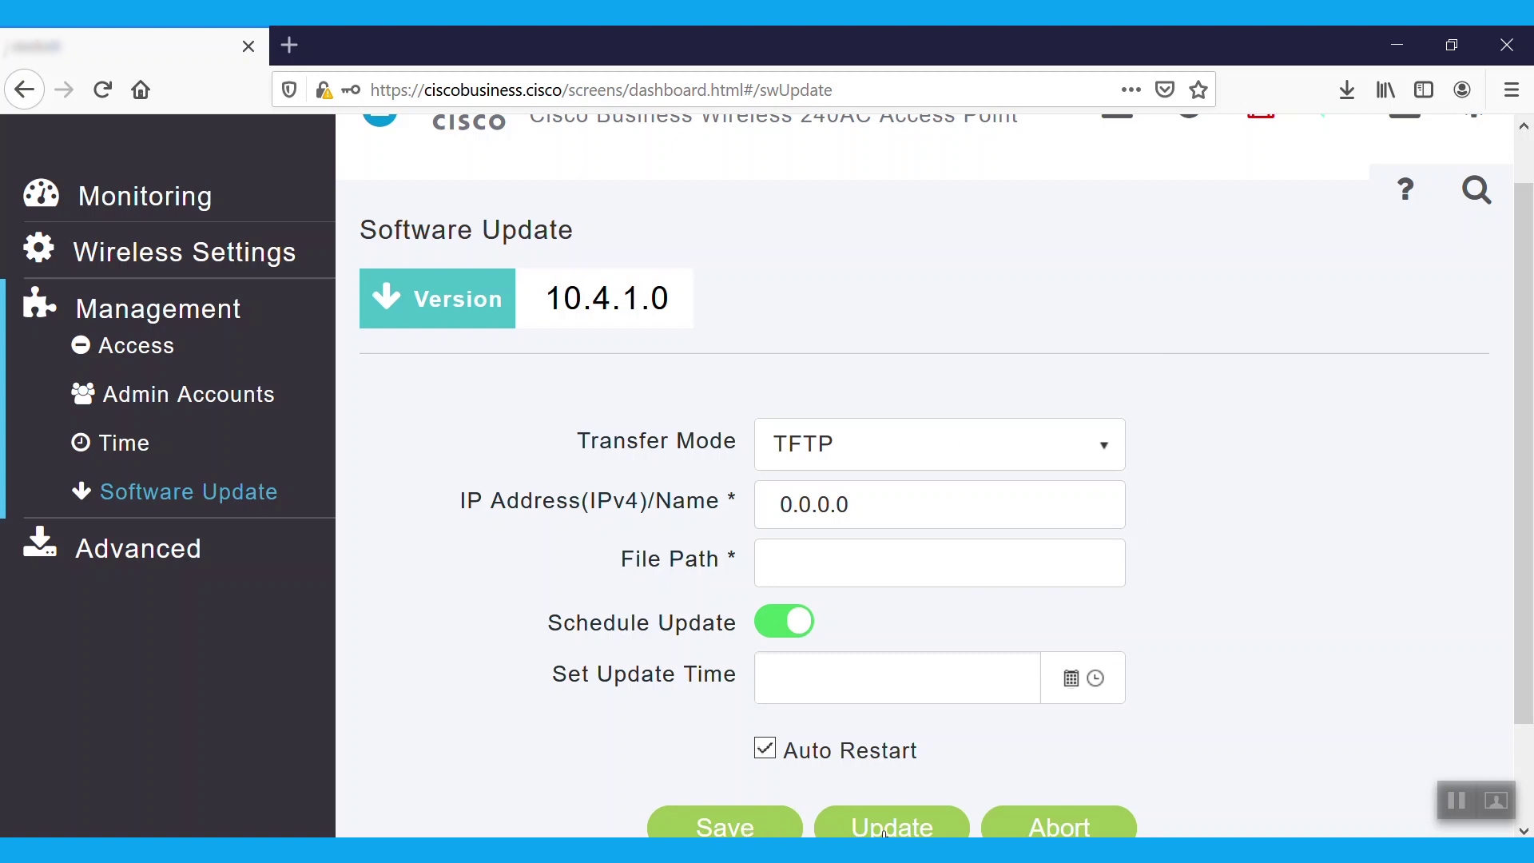
click(767, 620)
- Select SFTP transfer mode and review the server address, port 22, file path, username and password fields
click(1101, 454)
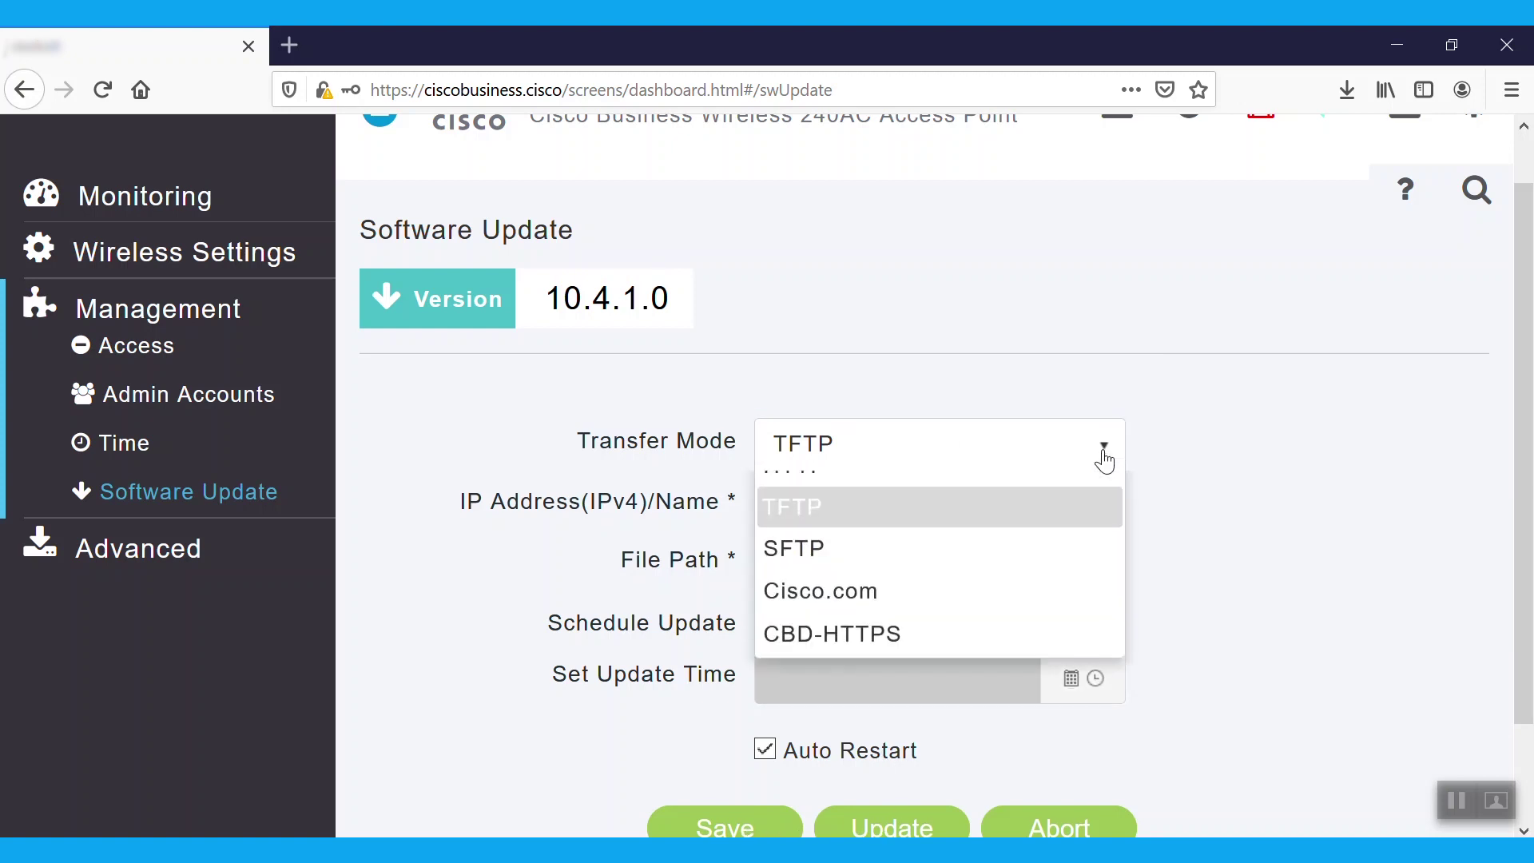
click(879, 591)
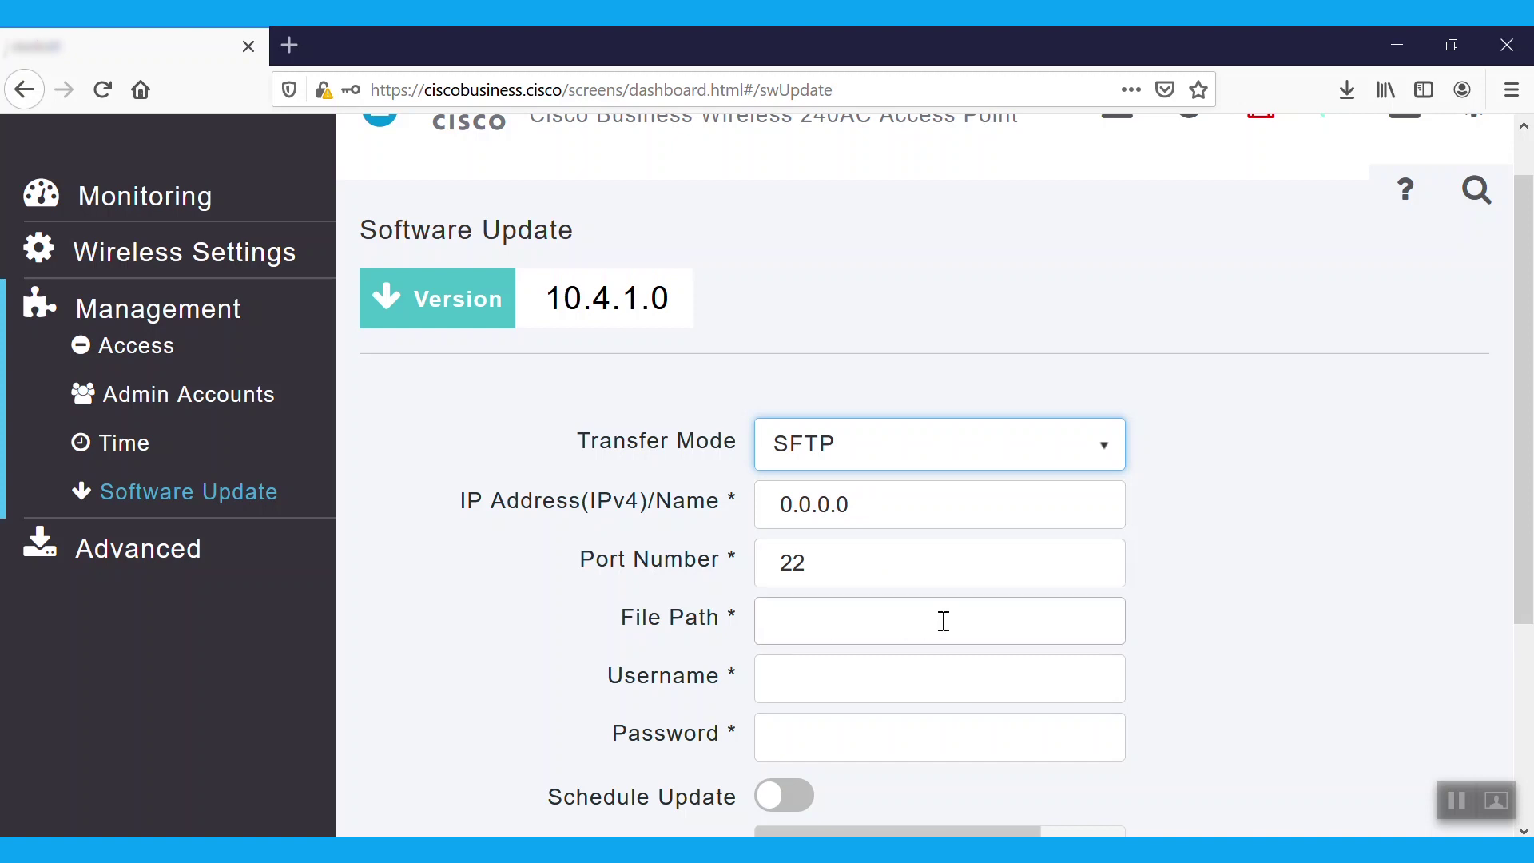
scroll(943, 621, down, 2)
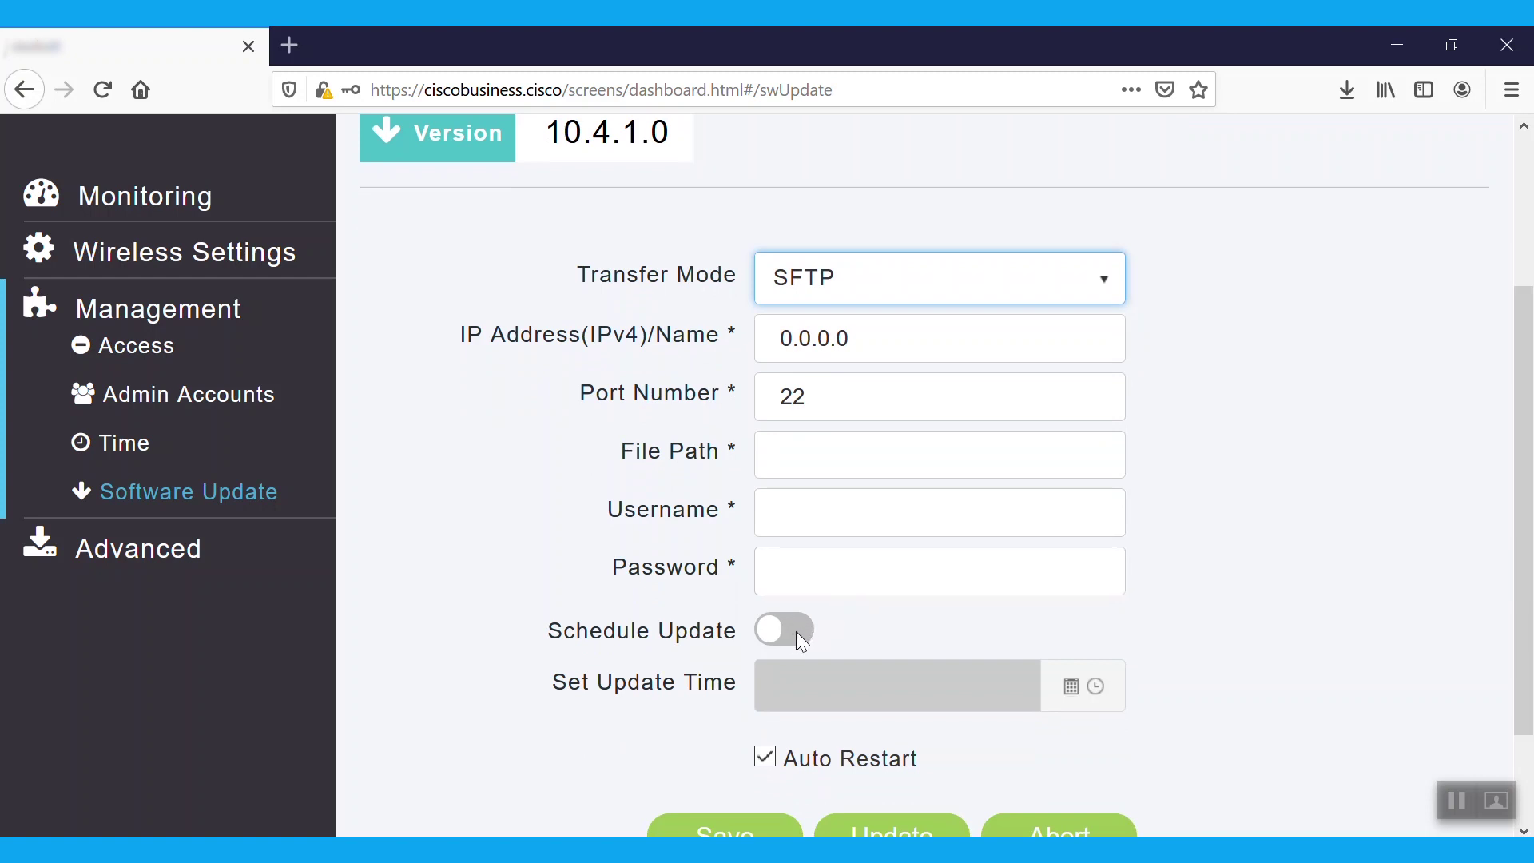
drag(1521, 506, 1521, 556)
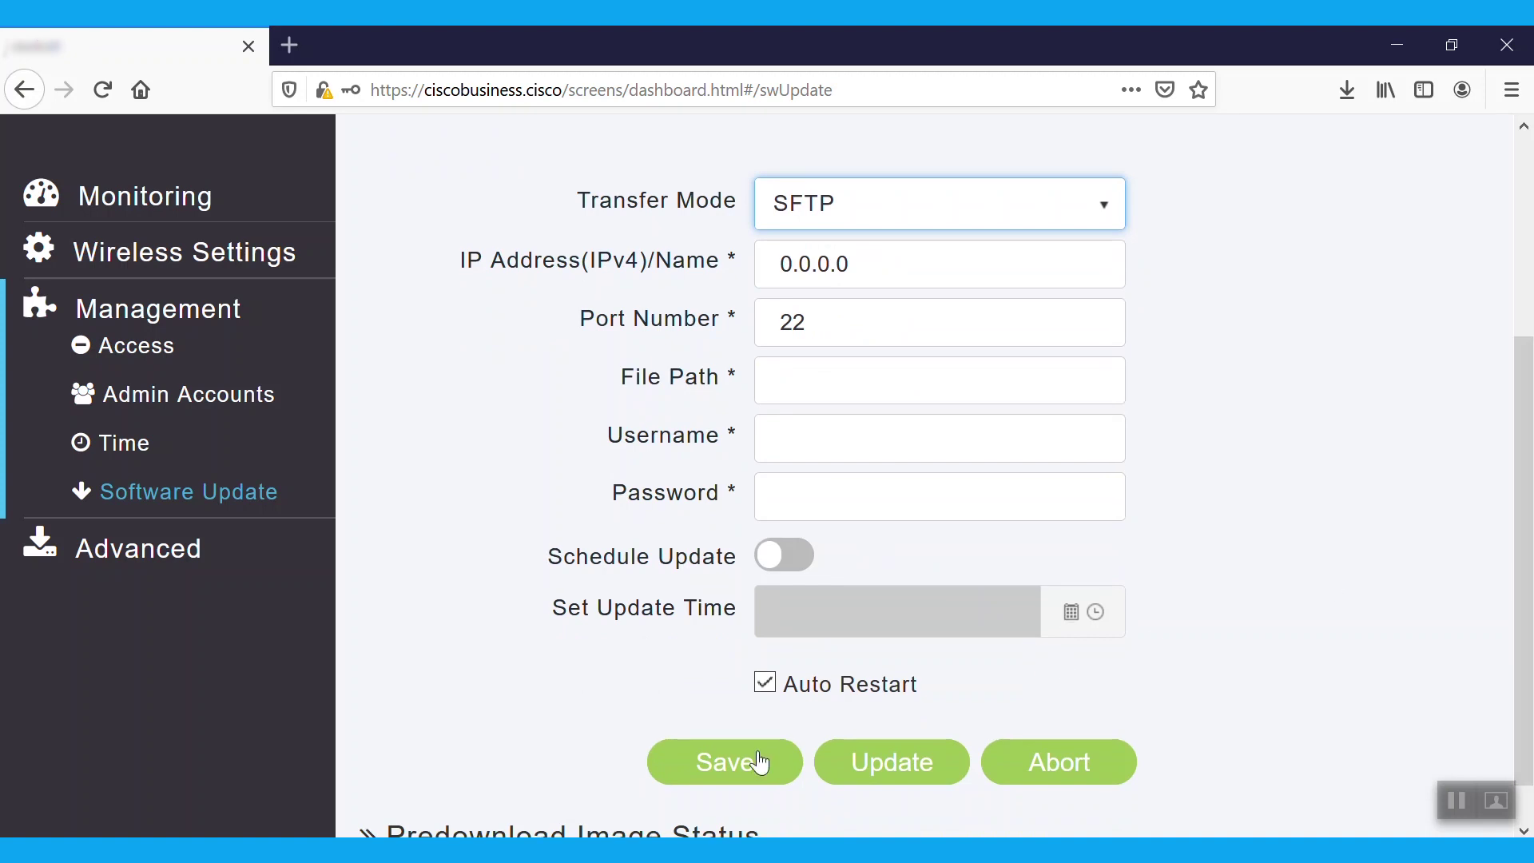
drag(1520, 564, 1530, 398)
- Use Cisco.com transfer mode with automatic update checks Enabled, then run Check Now
click(1104, 463)
click(906, 628)
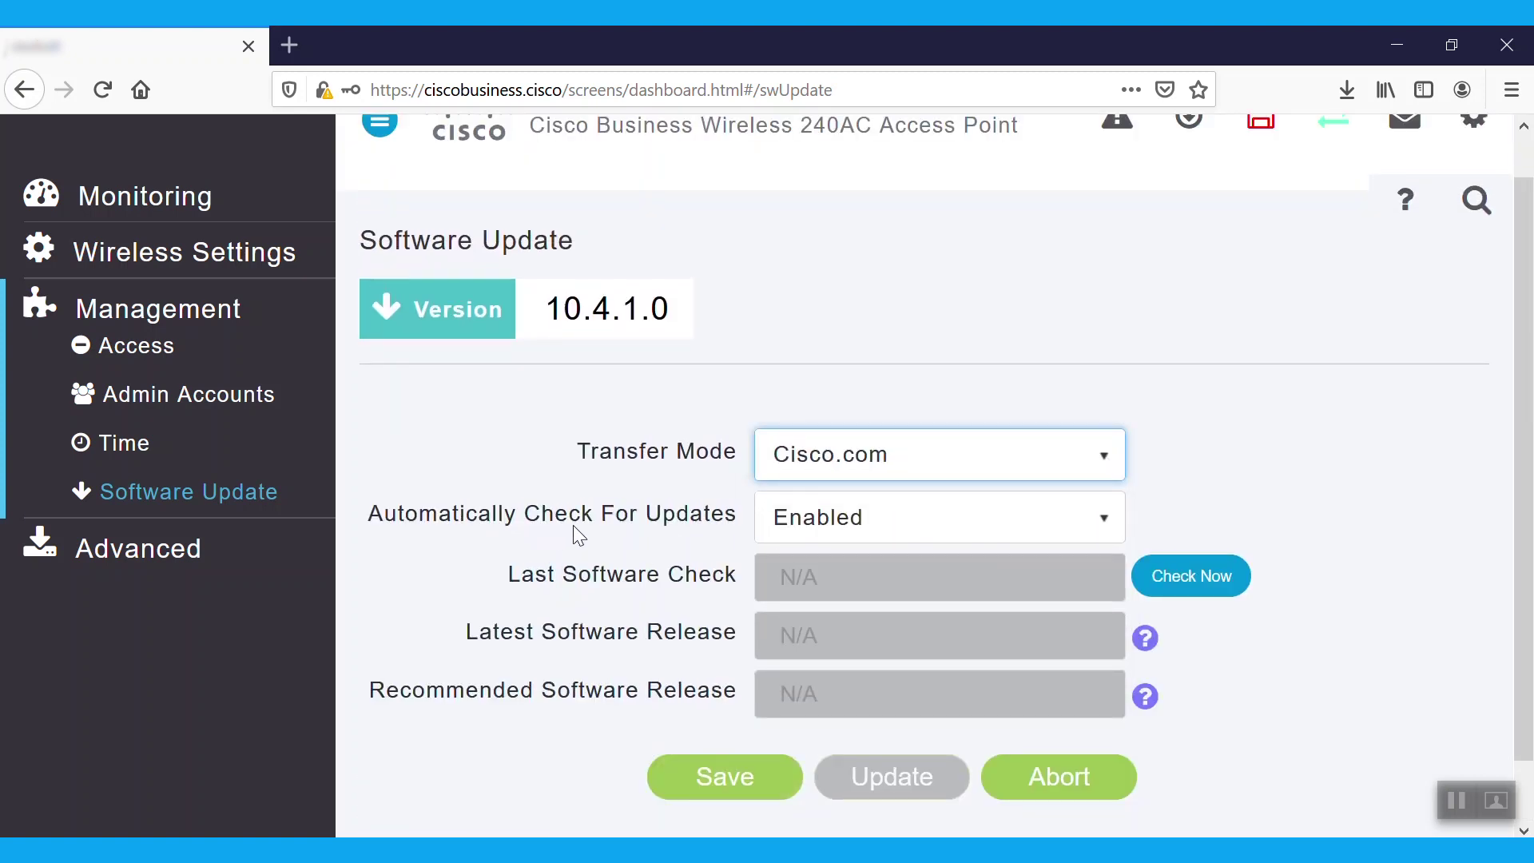
click(1103, 521)
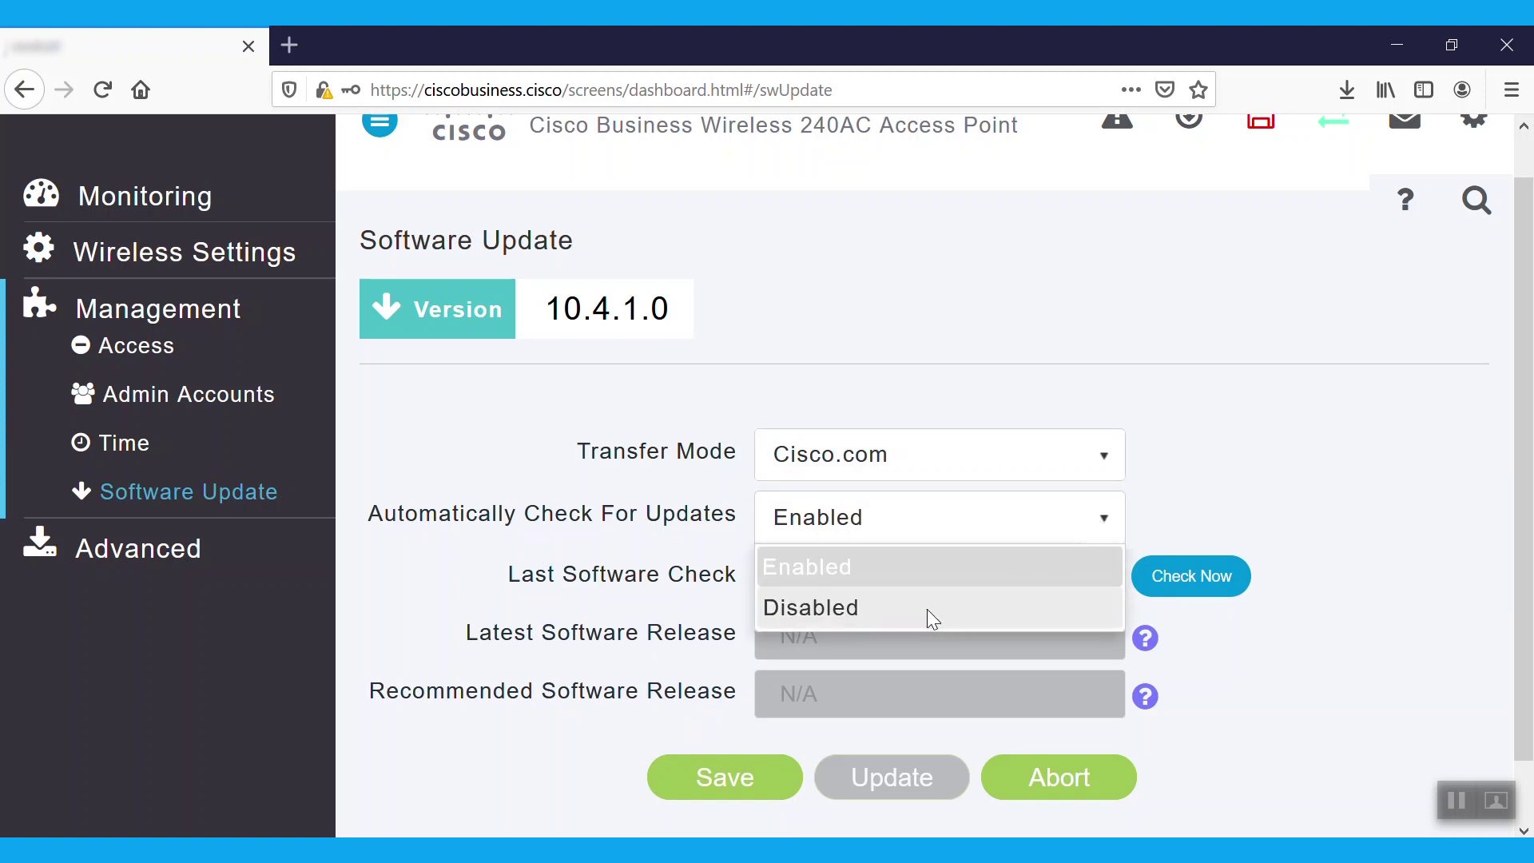
click(1215, 477)
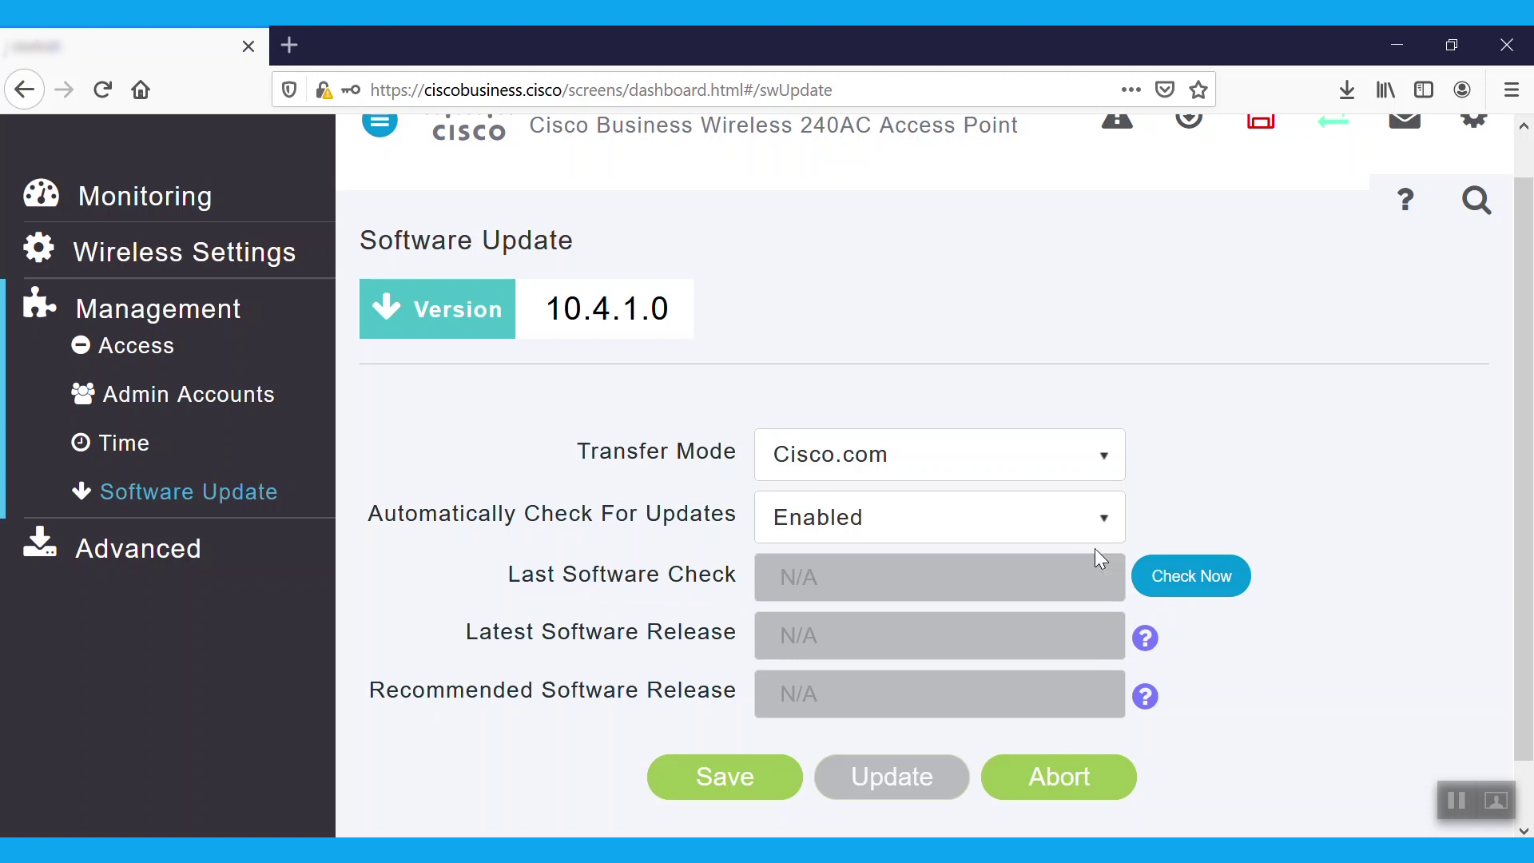
click(1213, 577)
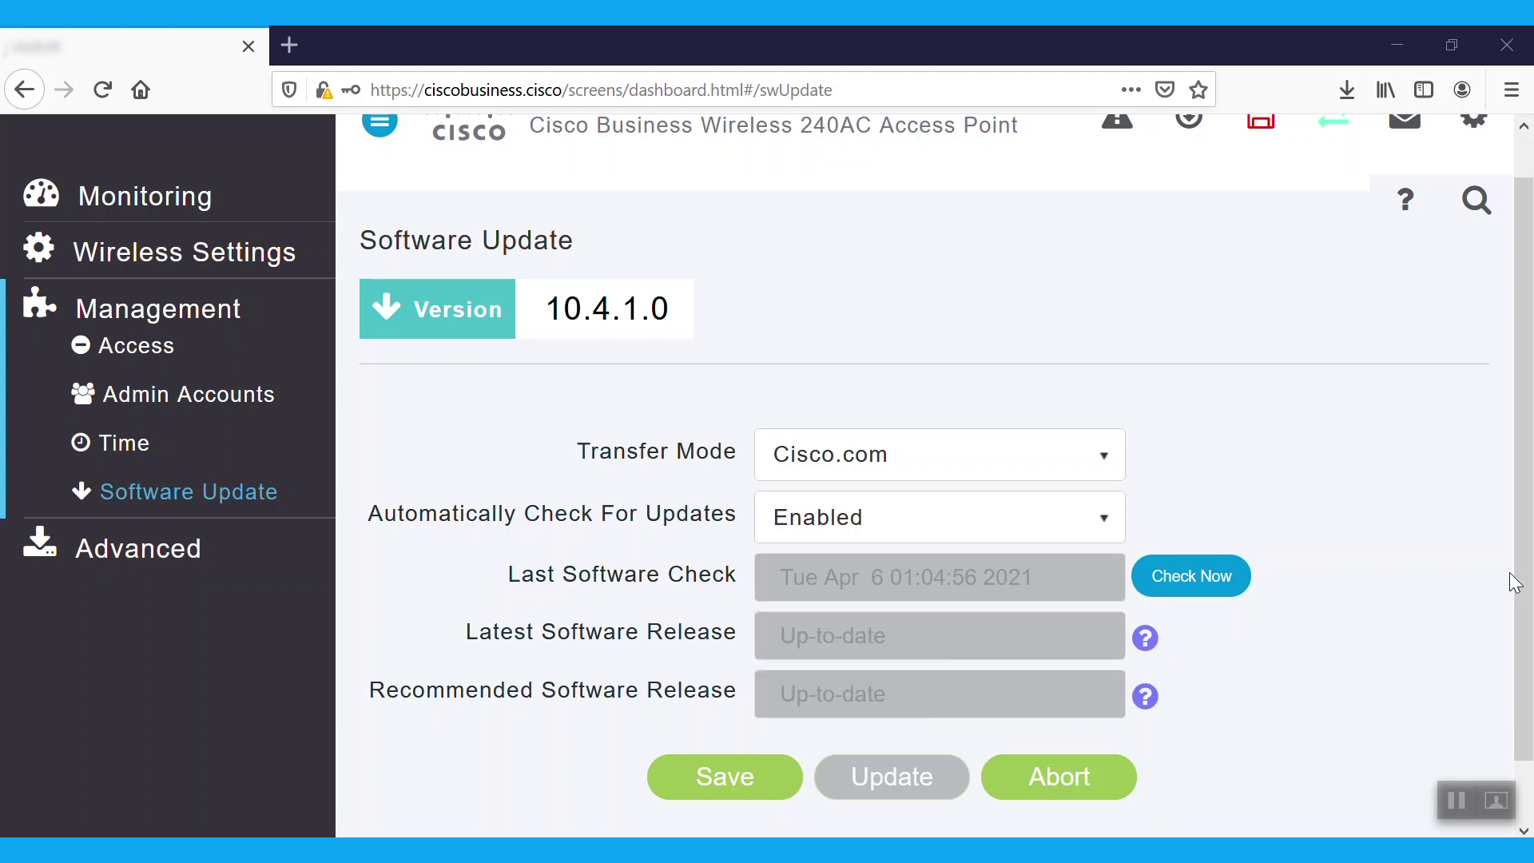
- Change the transfer mode from Cisco.com to CBD-HTTPS
click(1109, 454)
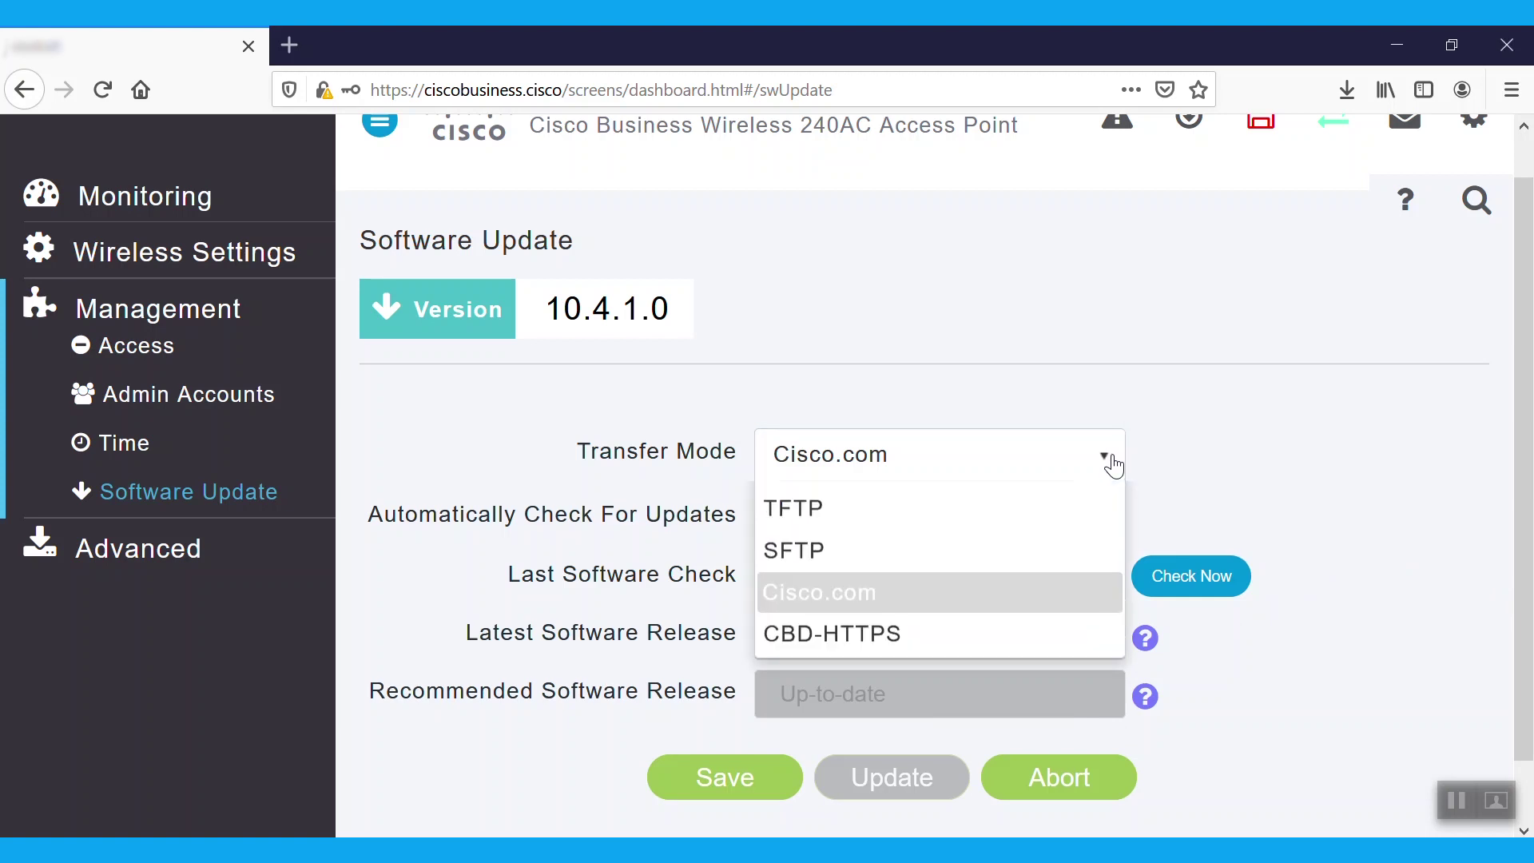
click(878, 676)
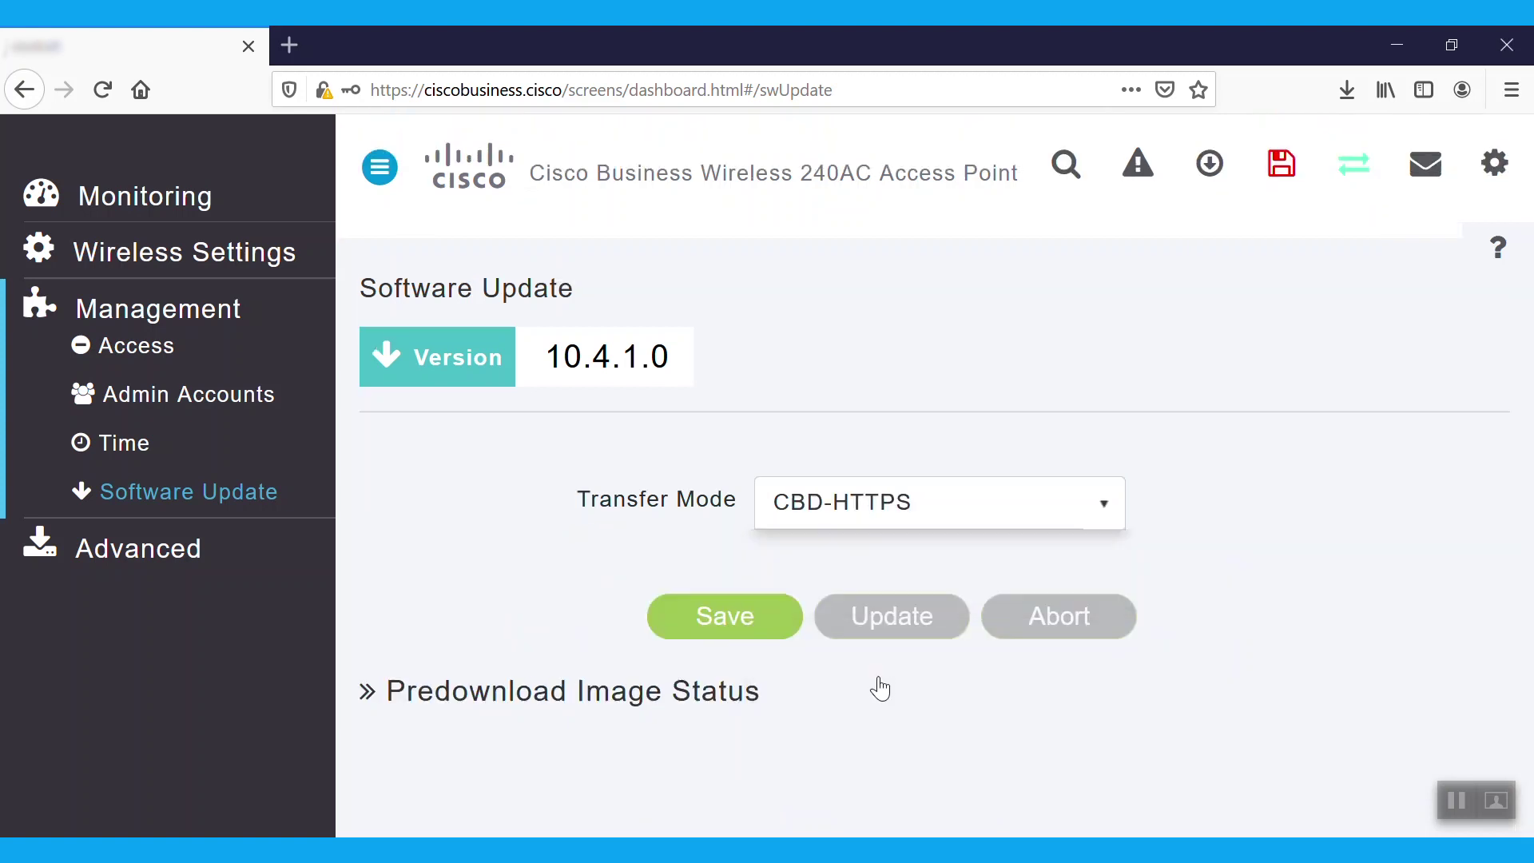